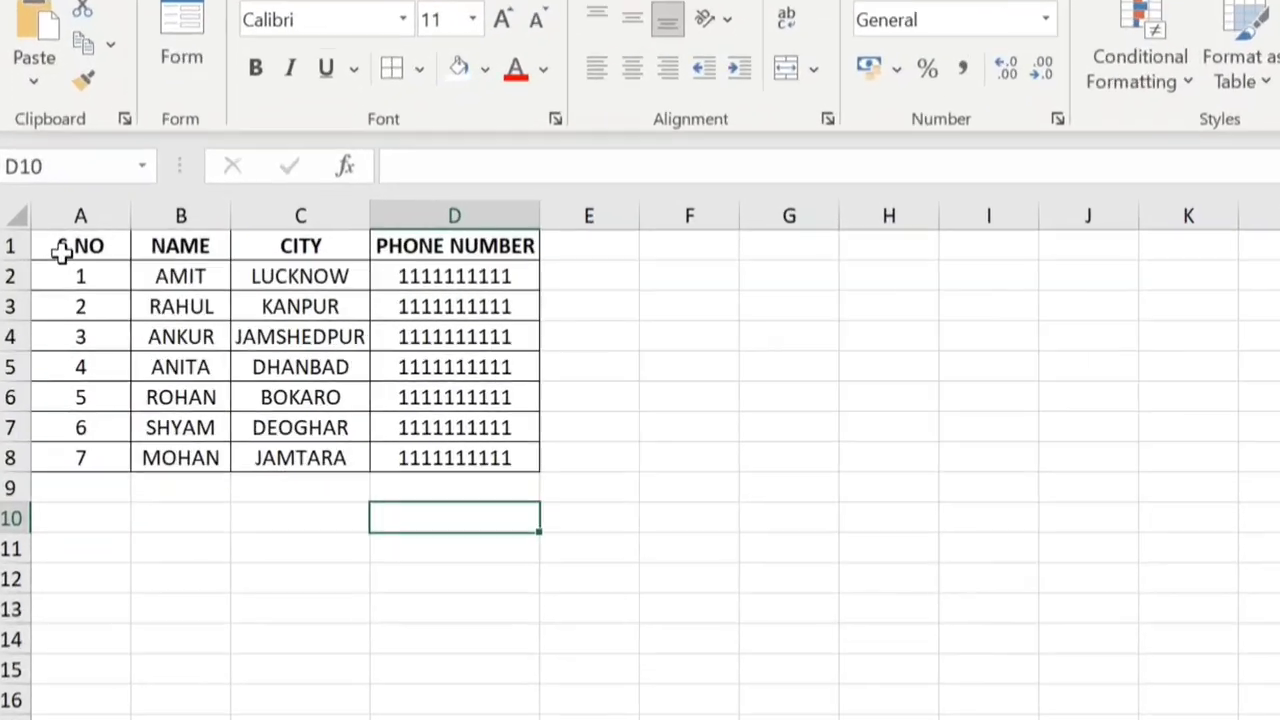
Step: Enter the note 'Note:Other detaisl are given next workbook…' in cell A10 below the table
{"action": "left_click", "coordinate": [75, 240]}
{"action": "left_click_drag", "start_coordinate": [75, 240], "coordinate": [569, 471]}
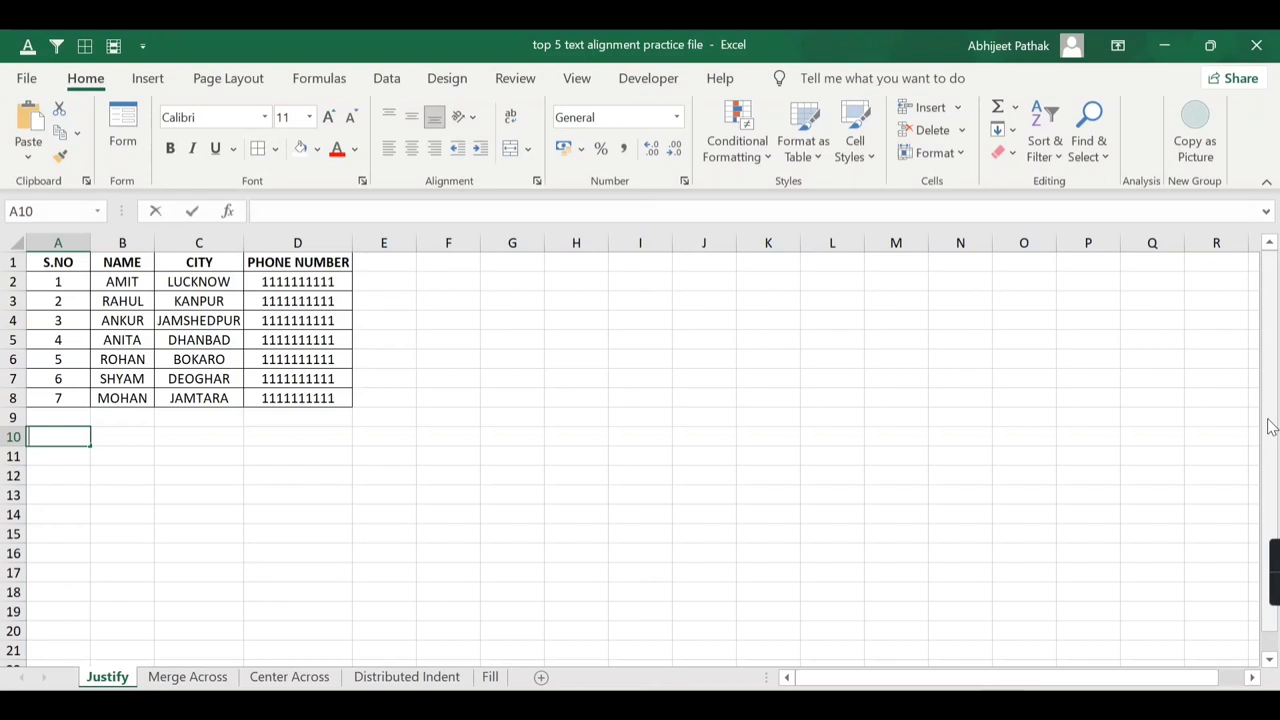
{"action": "type", "text": "No"}
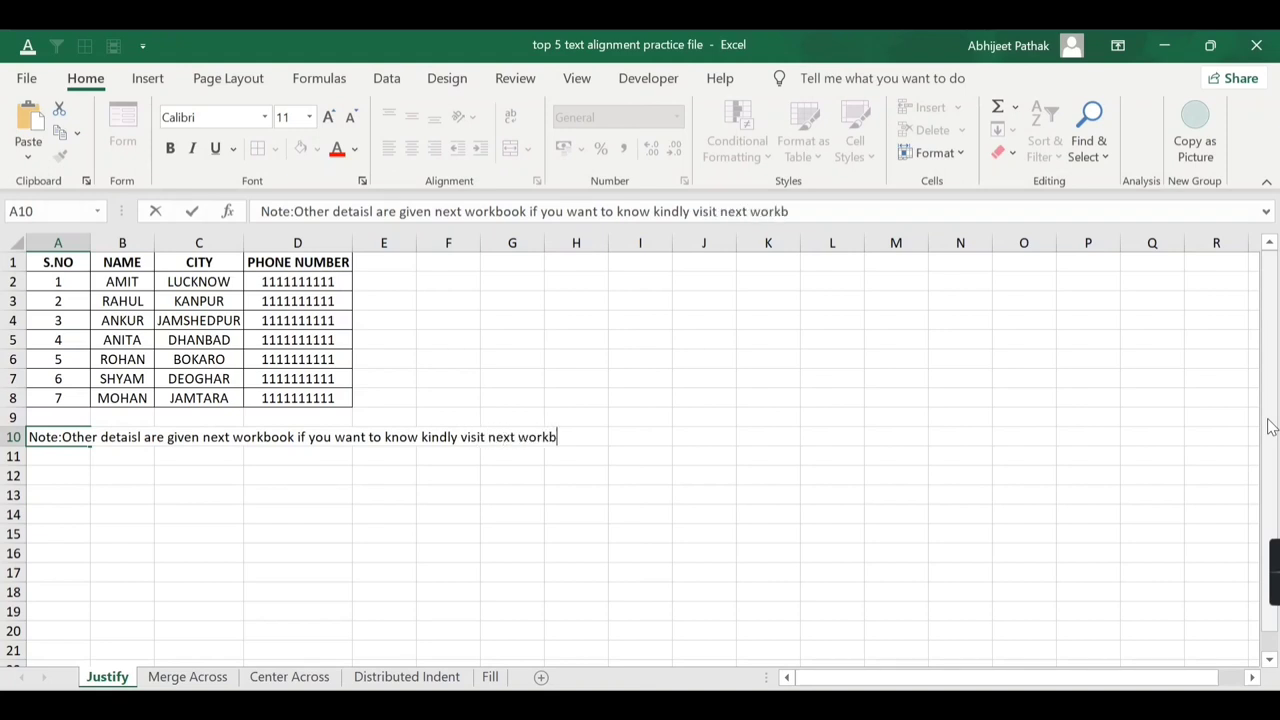
{"action": "type", "text": "ook"}
{"action": "key", "text": "Tab"}
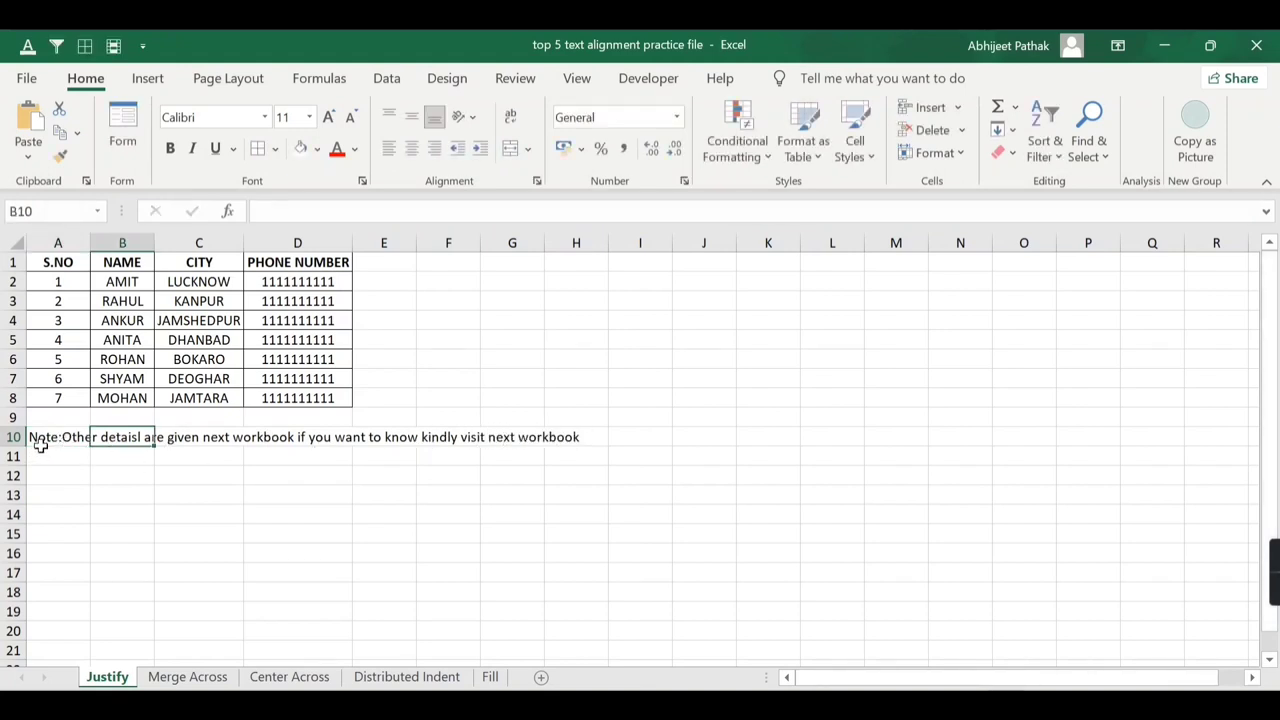
{"action": "left_click_drag", "start_coordinate": [57, 240], "coordinate": [297, 245]}
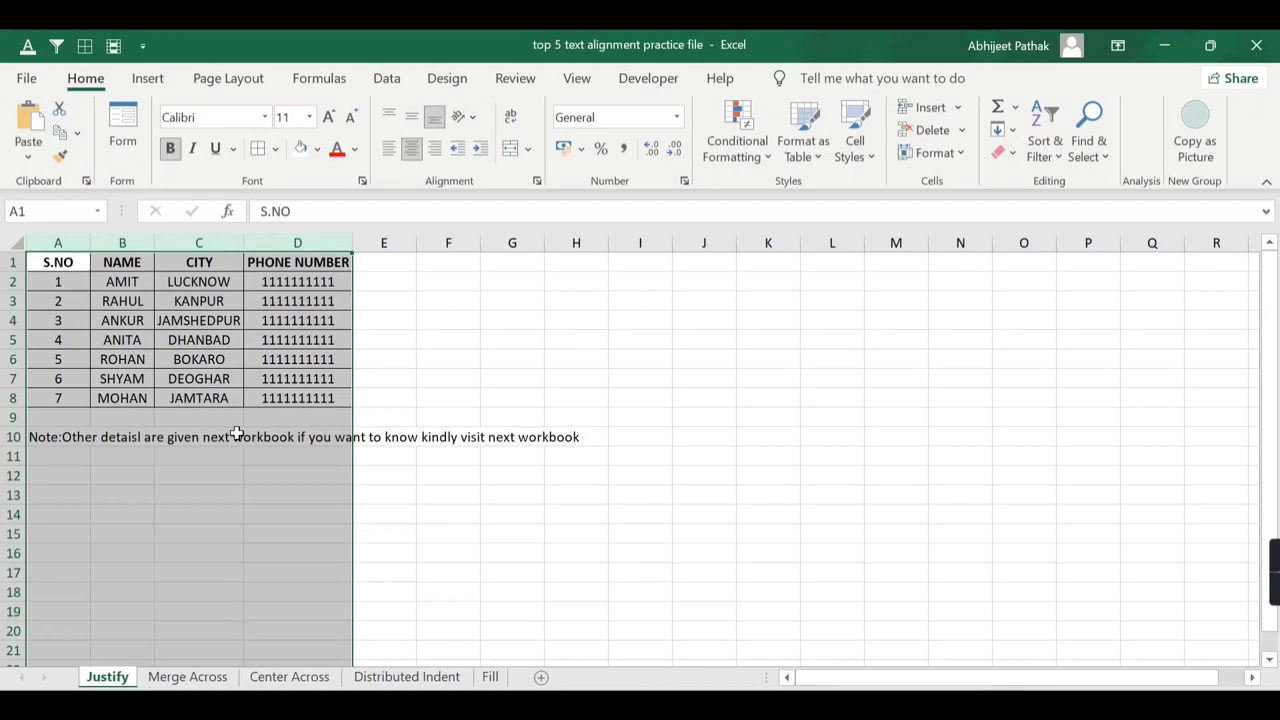
{"action": "left_click", "coordinate": [285, 473]}
{"action": "left_click_drag", "start_coordinate": [62, 437], "coordinate": [288, 440]}
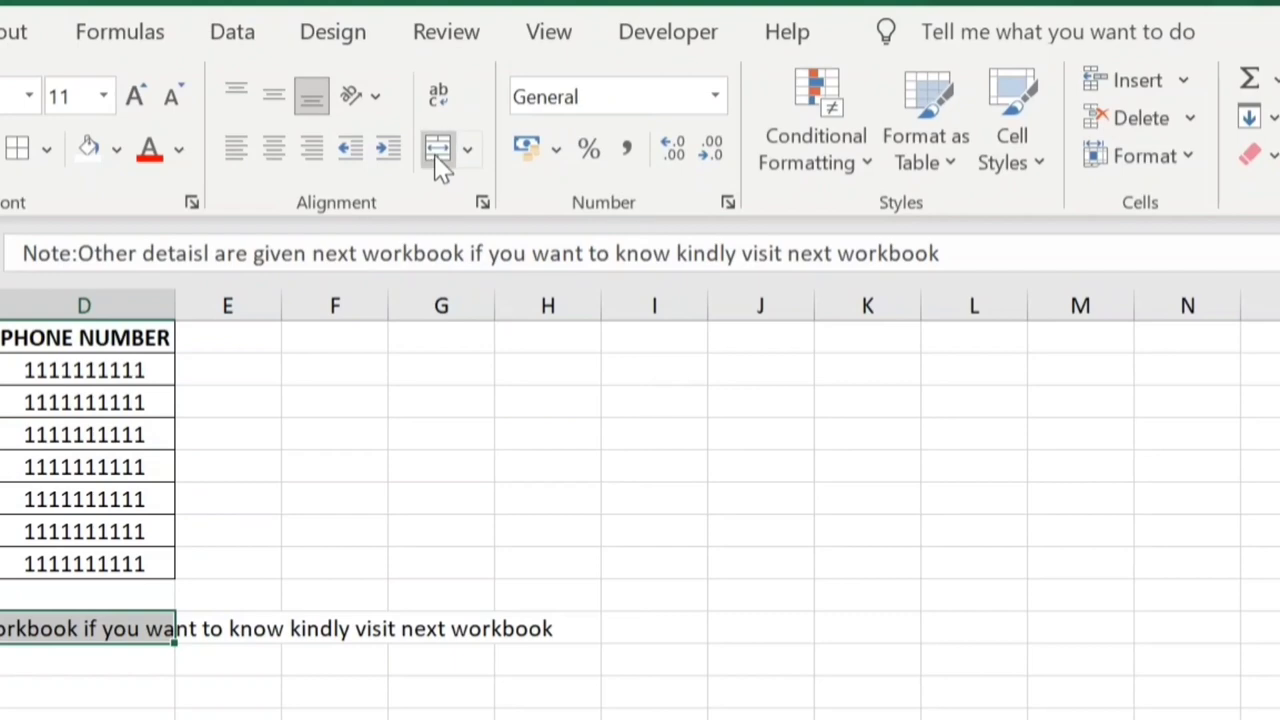
{"action": "left_click", "coordinate": [511, 150]}
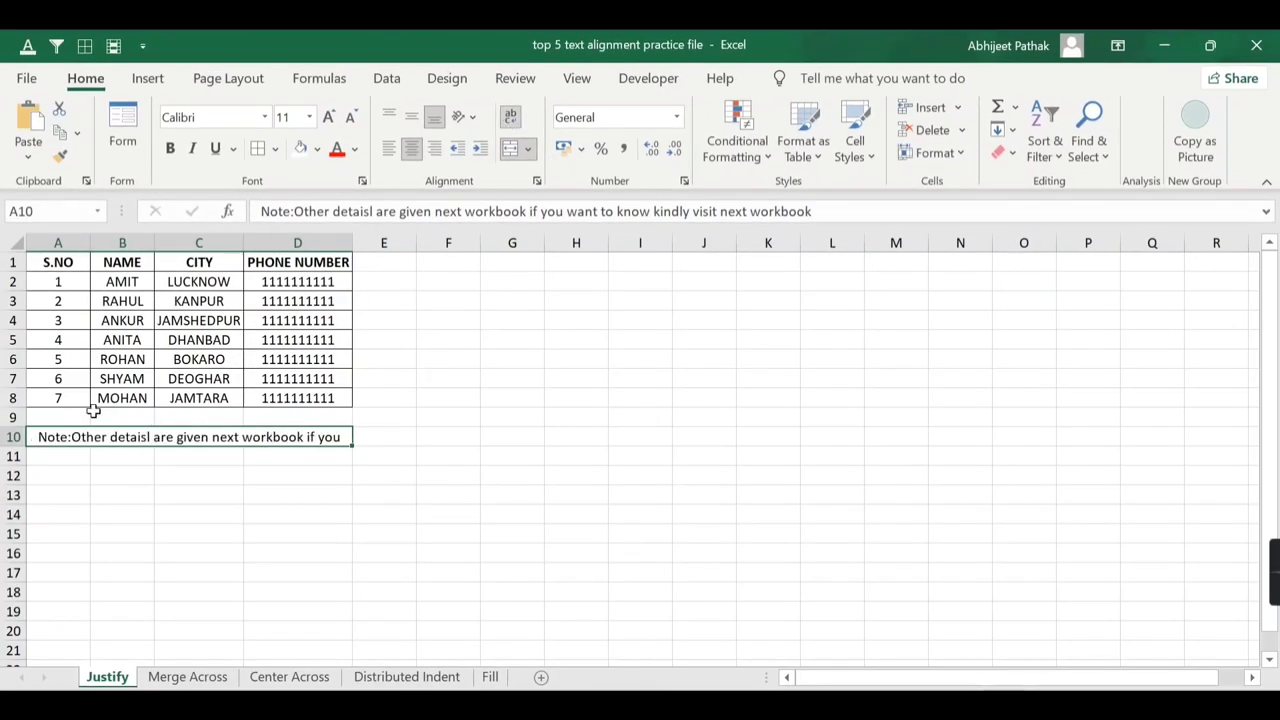
{"action": "left_click_drag", "start_coordinate": [8, 447], "coordinate": [8, 469]}
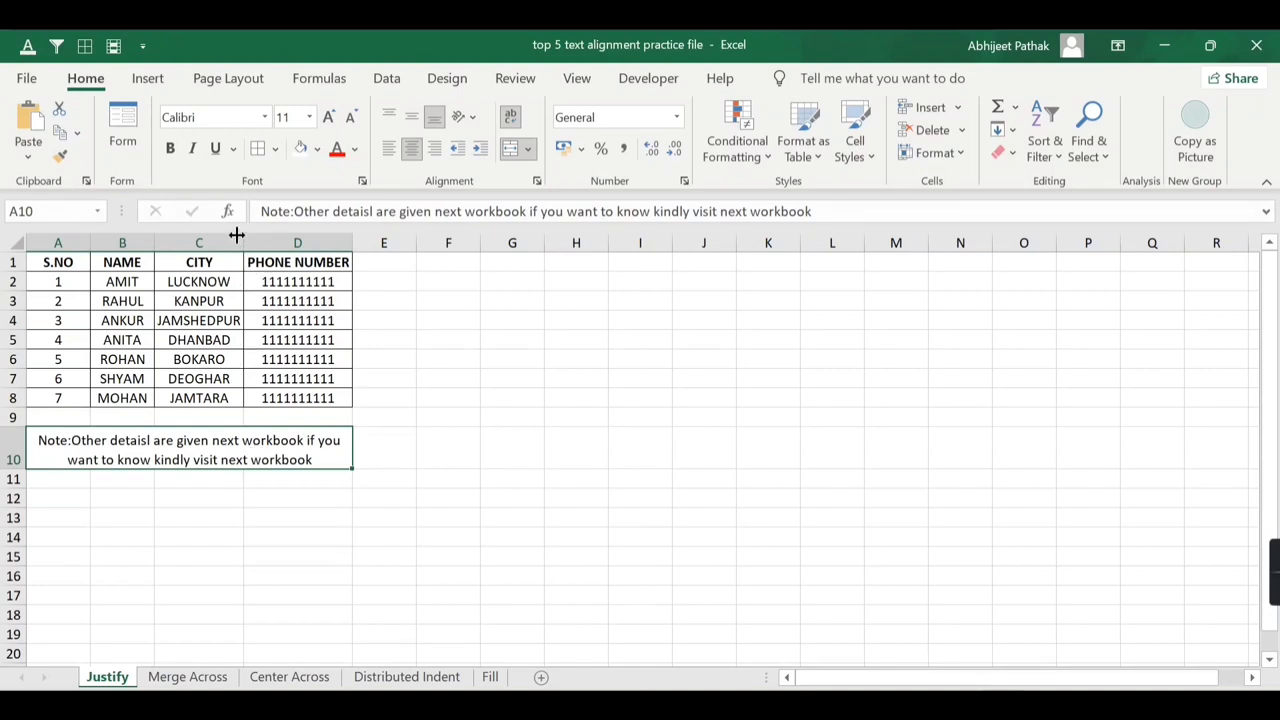
{"action": "left_click_drag", "start_coordinate": [240, 238], "coordinate": [222, 240]}
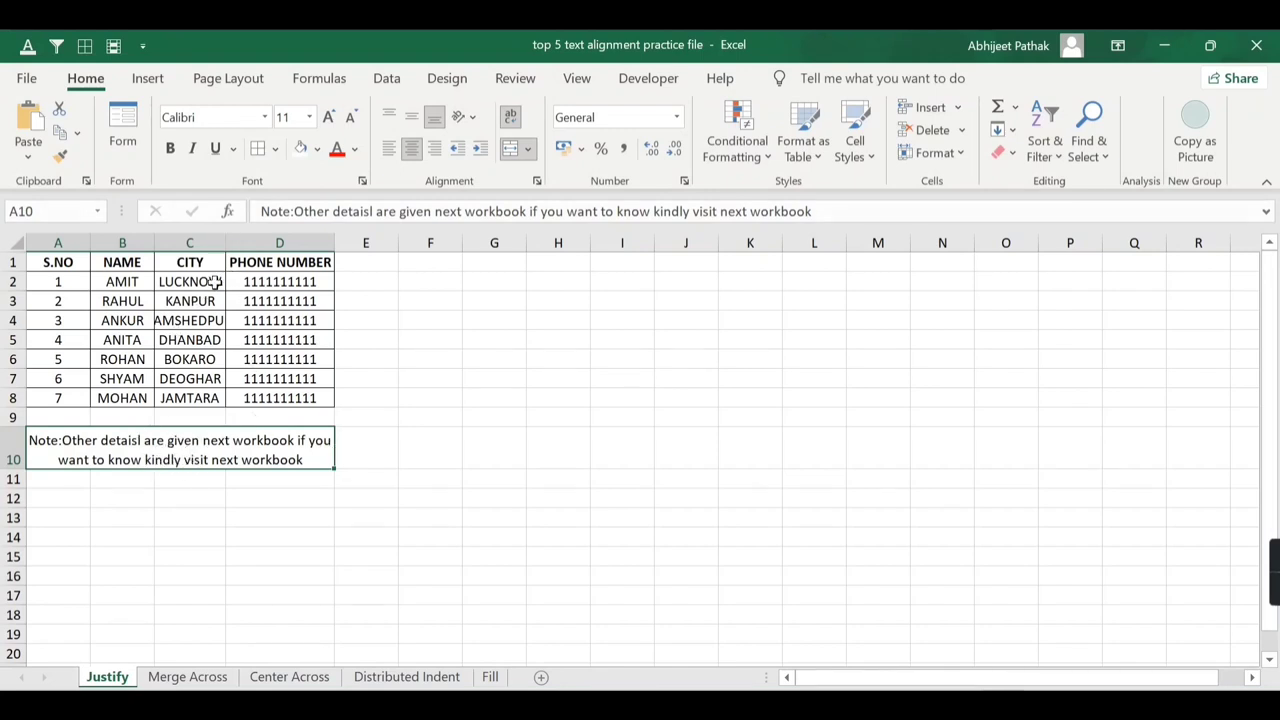
{"action": "double_click", "coordinate": [227, 240]}
{"action": "left_click_drag", "start_coordinate": [154, 240], "coordinate": [191, 240]}
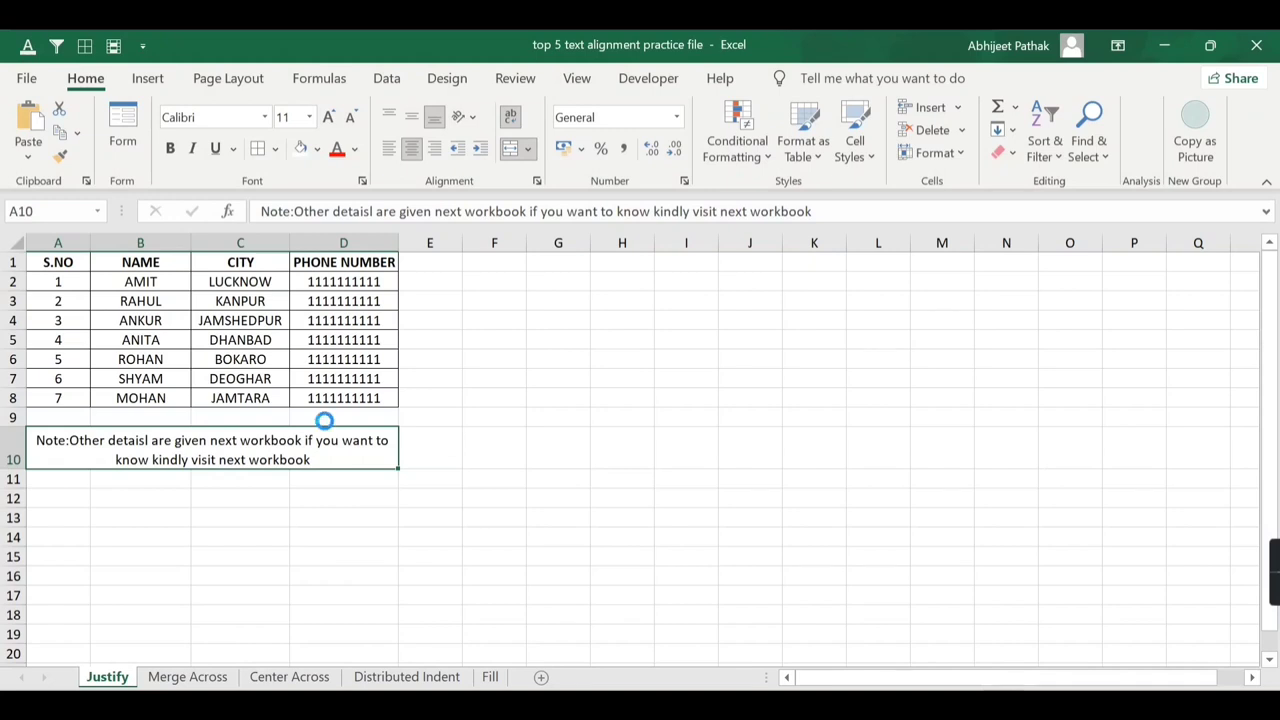
{"action": "key", "text": "ctrl+z"}
{"action": "key", "text": "ctrl+z"}
{"action": "key", "text": "ctrl+z"}
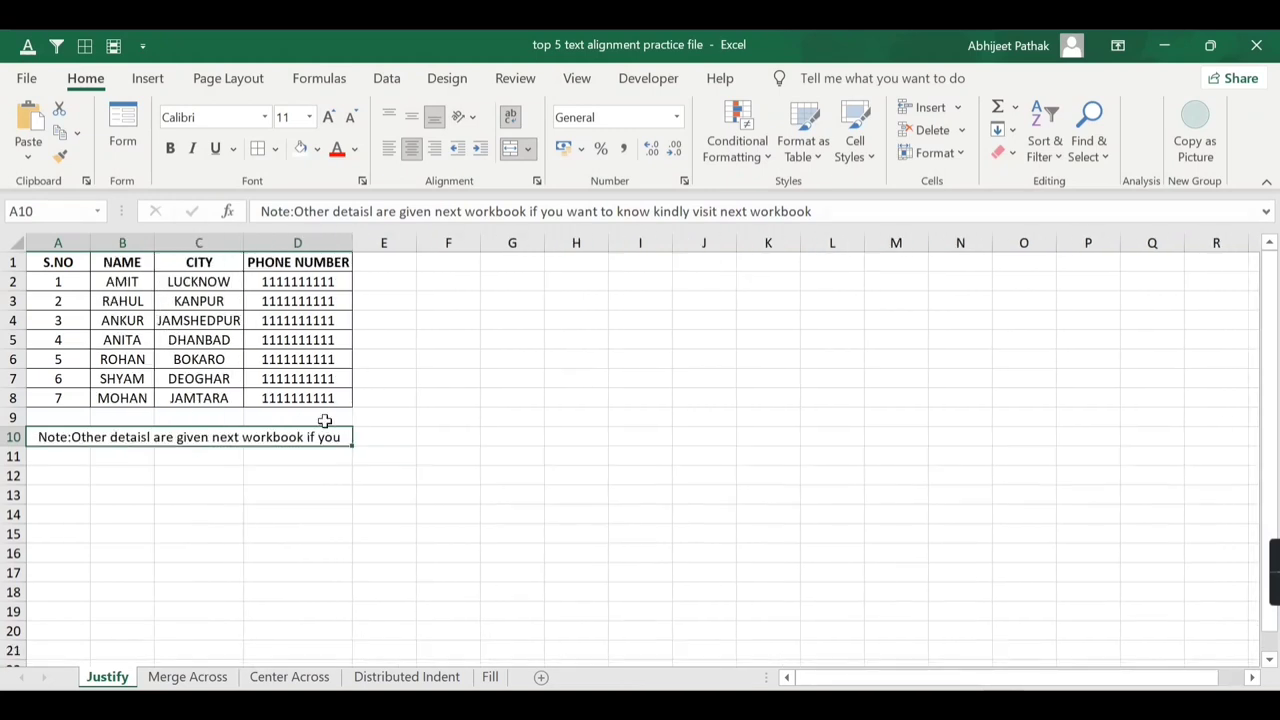
{"action": "key", "text": "ctrl+z"}
Step: Justify the A10 note within A10:D10 using Fill > Justify, letting it spill onto row 11
{"action": "left_click", "coordinate": [256, 522]}
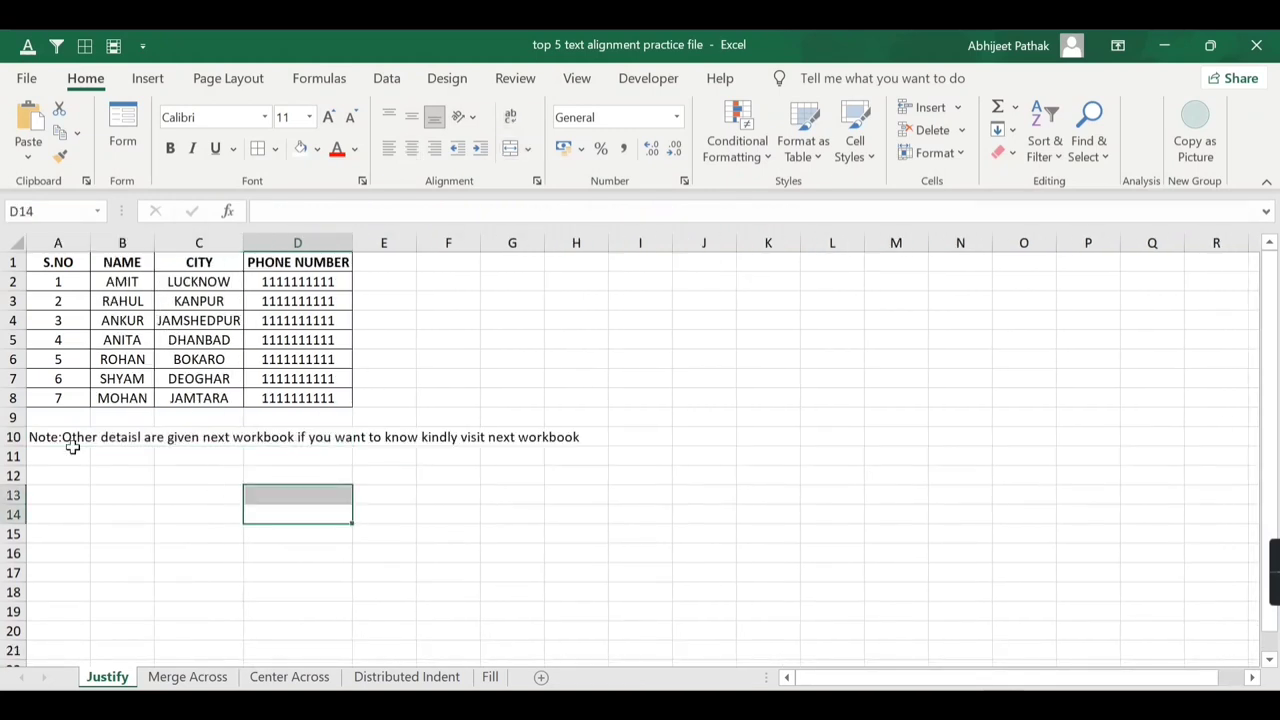
{"action": "left_click_drag", "start_coordinate": [71, 440], "coordinate": [315, 428]}
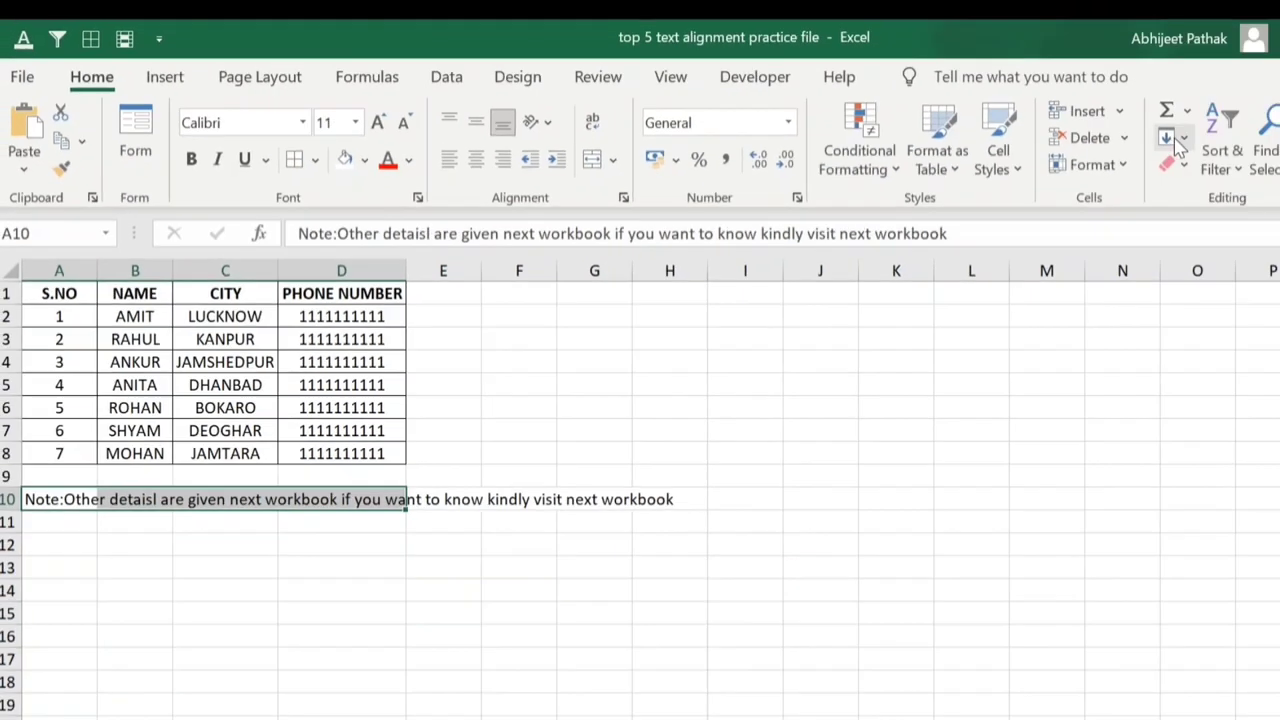
{"action": "left_click", "coordinate": [1002, 130]}
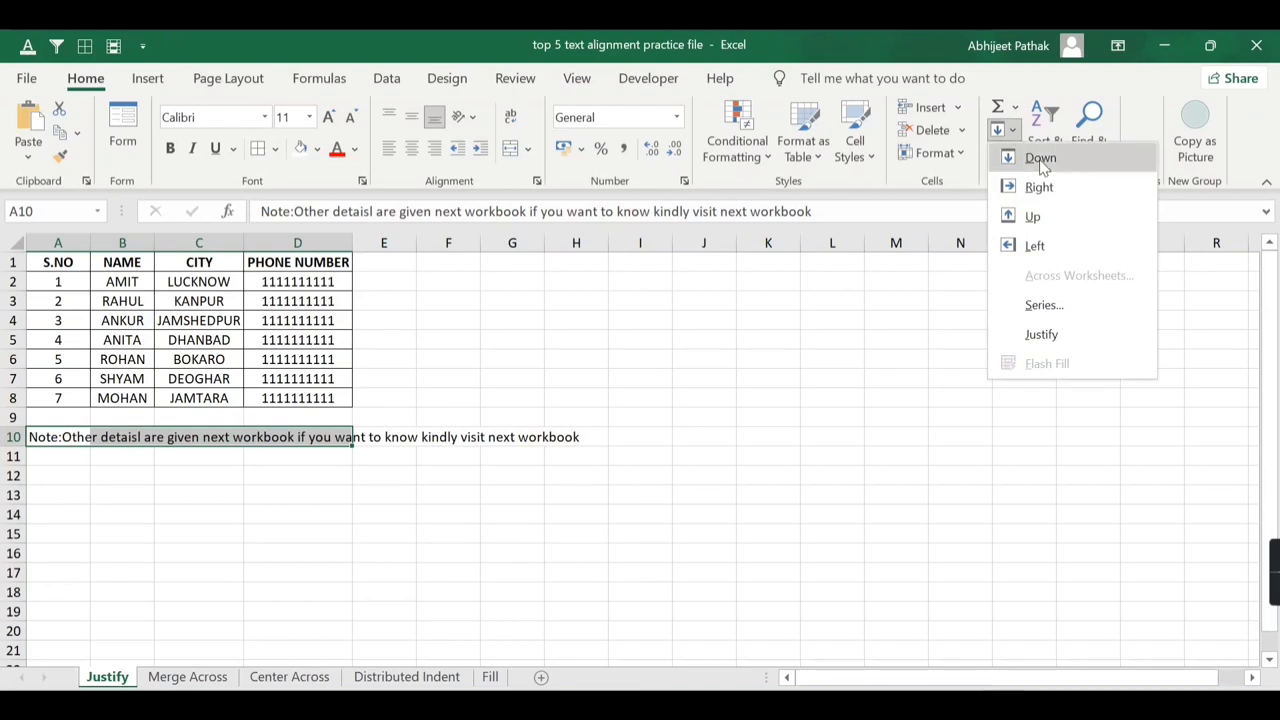
{"action": "left_click", "coordinate": [1040, 334]}
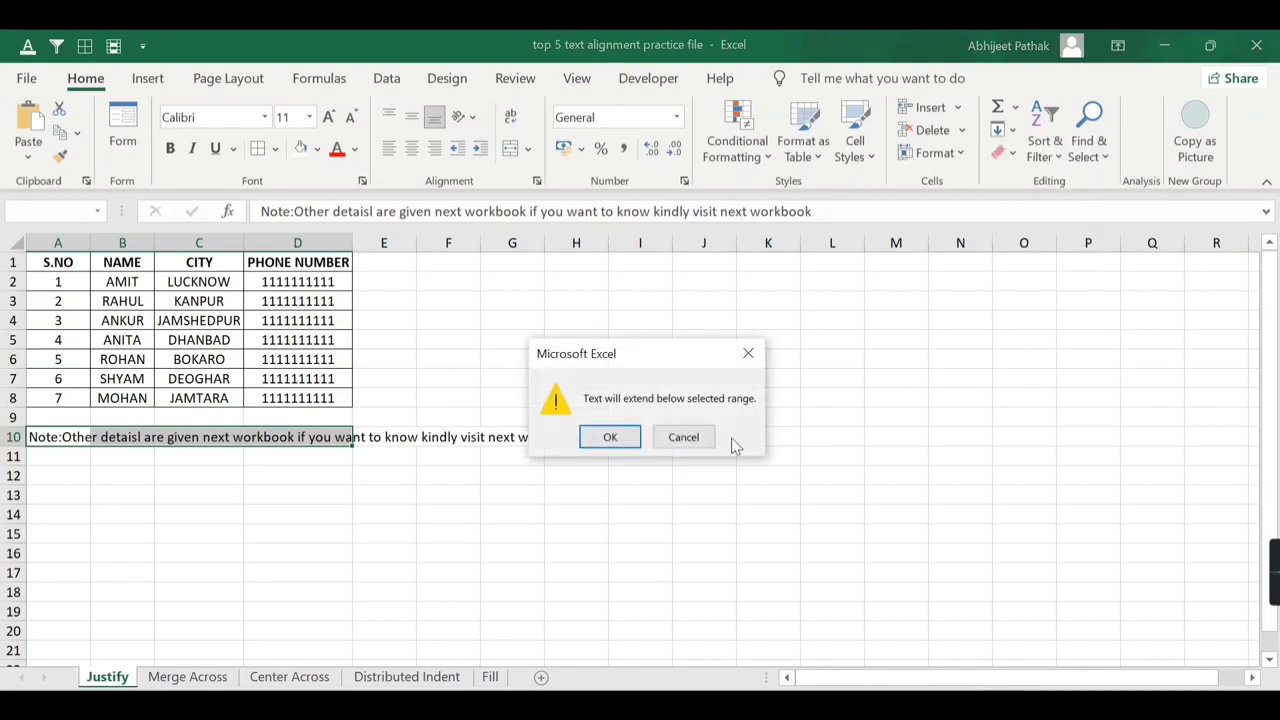
{"action": "left_click", "coordinate": [612, 440]}
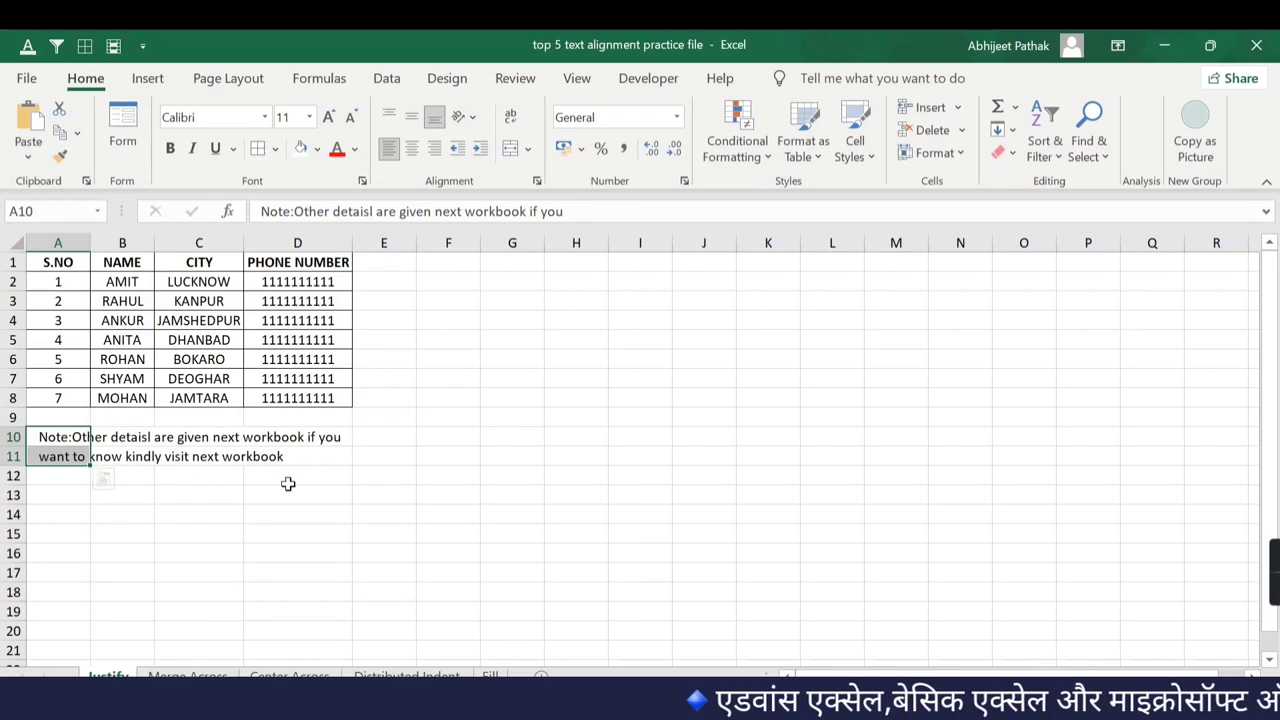
Step: Widen columns A and B and narrow columns C and D to fit the table
{"action": "left_click", "coordinate": [265, 494]}
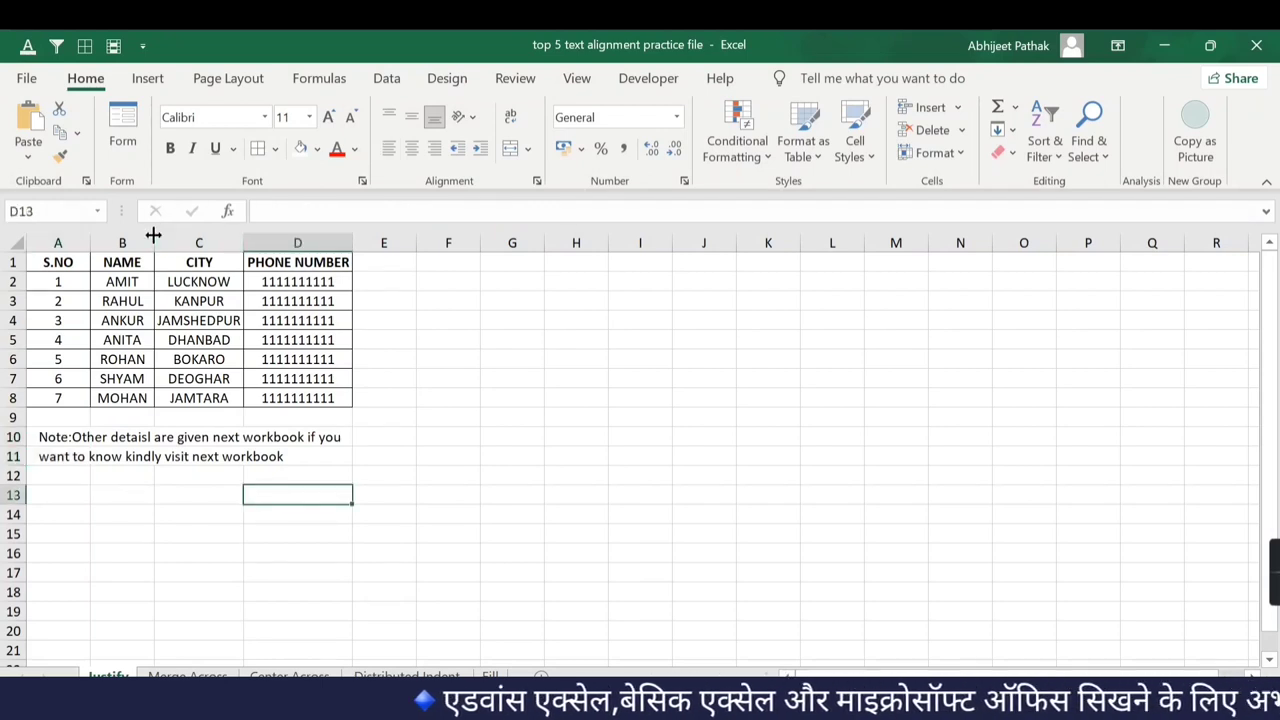
{"action": "left_click_drag", "start_coordinate": [154, 243], "coordinate": [189, 243]}
{"action": "left_click", "coordinate": [71, 237]}
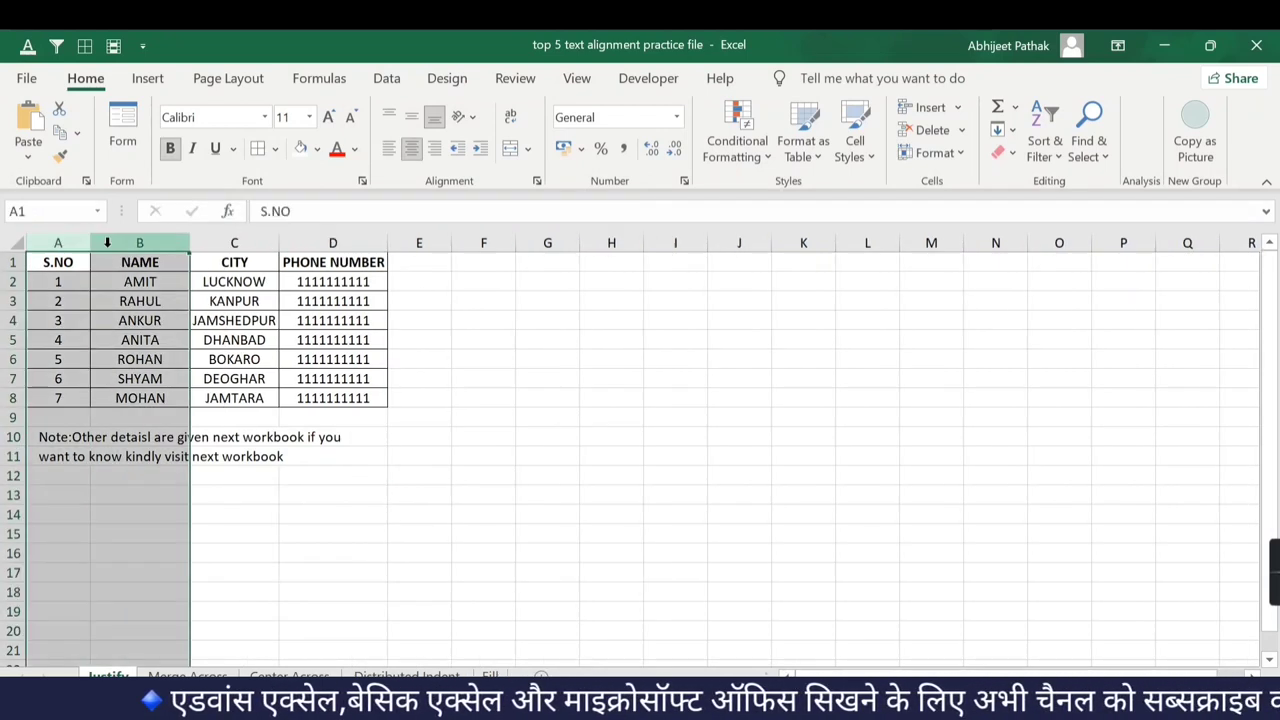
{"action": "left_click", "coordinate": [106, 262]}
{"action": "left_click_drag", "start_coordinate": [90, 238], "coordinate": [116, 240]}
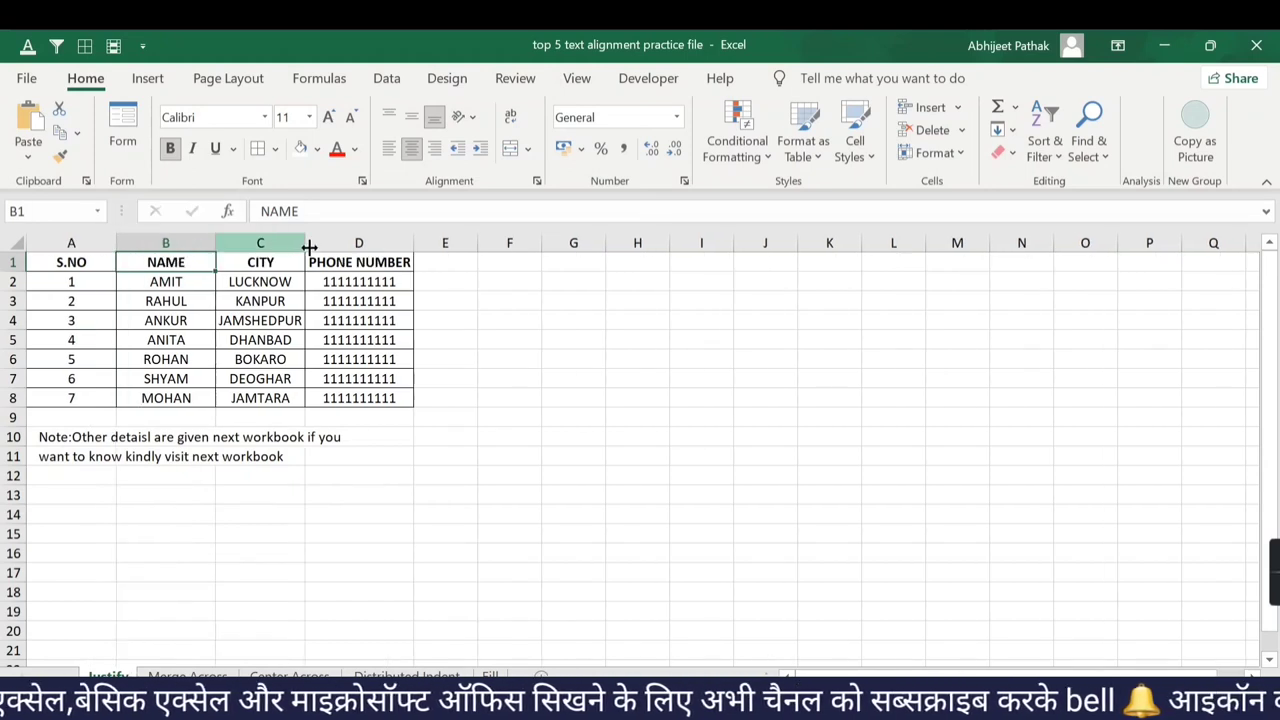
{"action": "left_click_drag", "start_coordinate": [306, 243], "coordinate": [275, 243]}
{"action": "left_click_drag", "start_coordinate": [383, 243], "coordinate": [366, 243]}
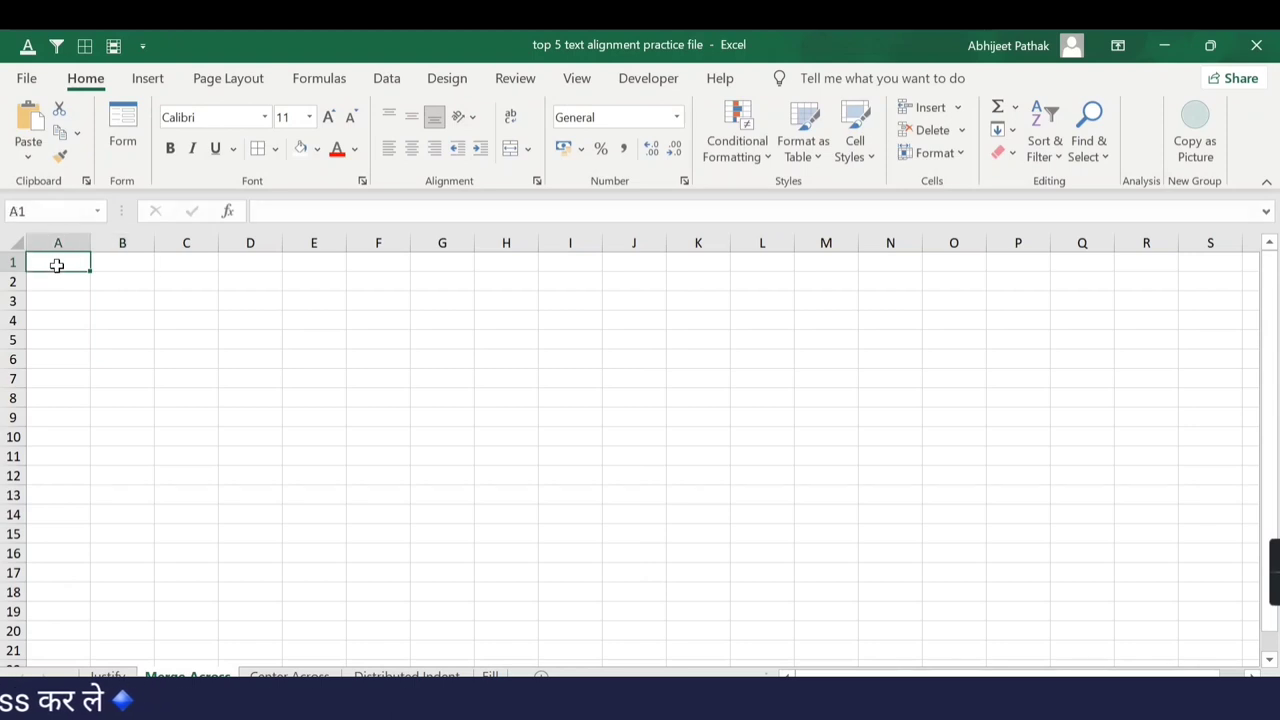
Step: Enter 'Ram is a good boy but his father not good man' in A1 and paste it into A2:A4
{"action": "type", "text": "Ram"}
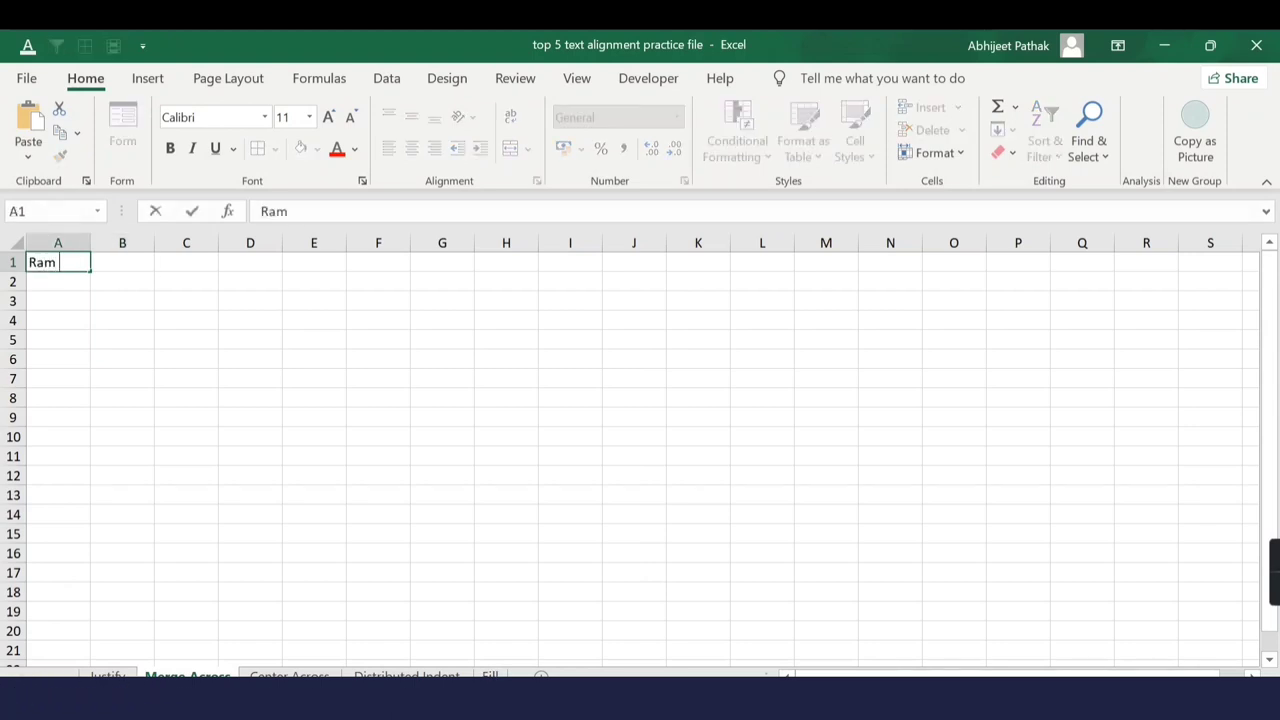
{"action": "type", "text": " is a good boy but his father no"}
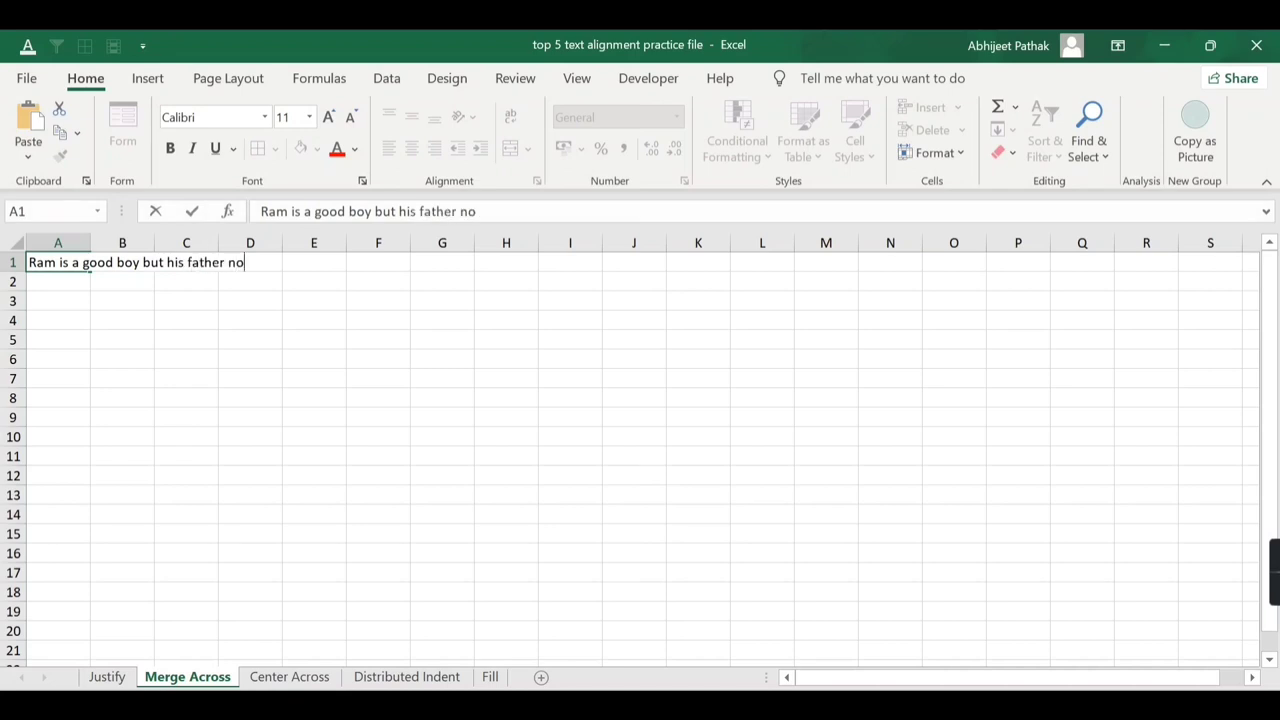
{"action": "type", "text": "an"}
{"action": "key", "text": "Tab"}
{"action": "left_click", "coordinate": [58, 262]}
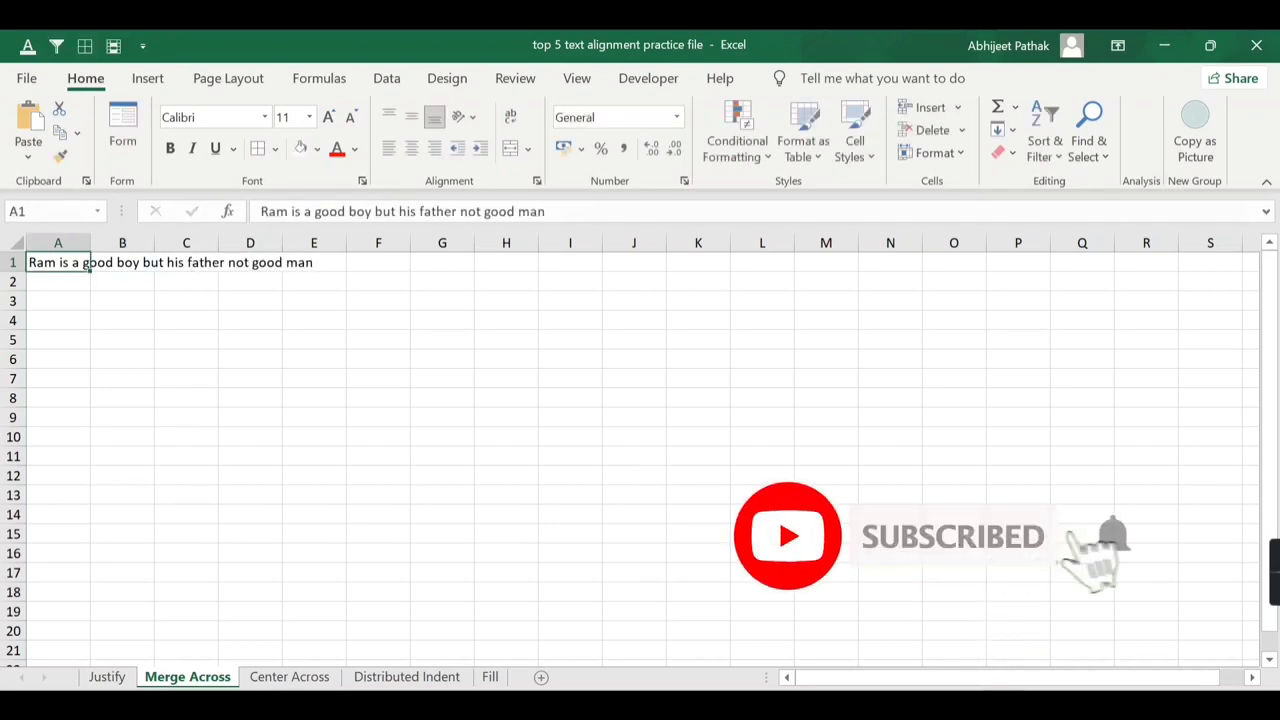
{"action": "key", "text": "Down"}
{"action": "type", "text": "Ram is a good boy but his father not good man"}
{"action": "key", "text": "Down"}
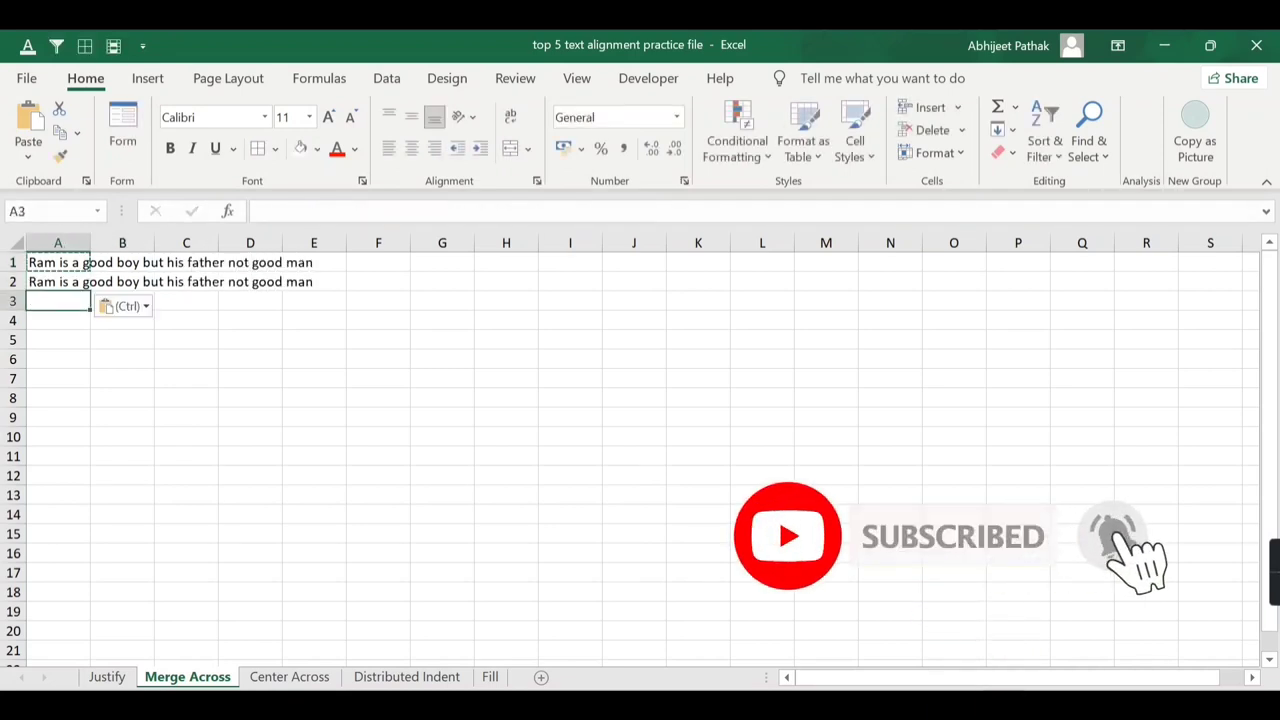
{"action": "type", "text": "Ram is a good boy but his father not good man"}
{"action": "key", "text": "Down"}
{"action": "type", "text": "Ram is a good boy but his father not good man"}
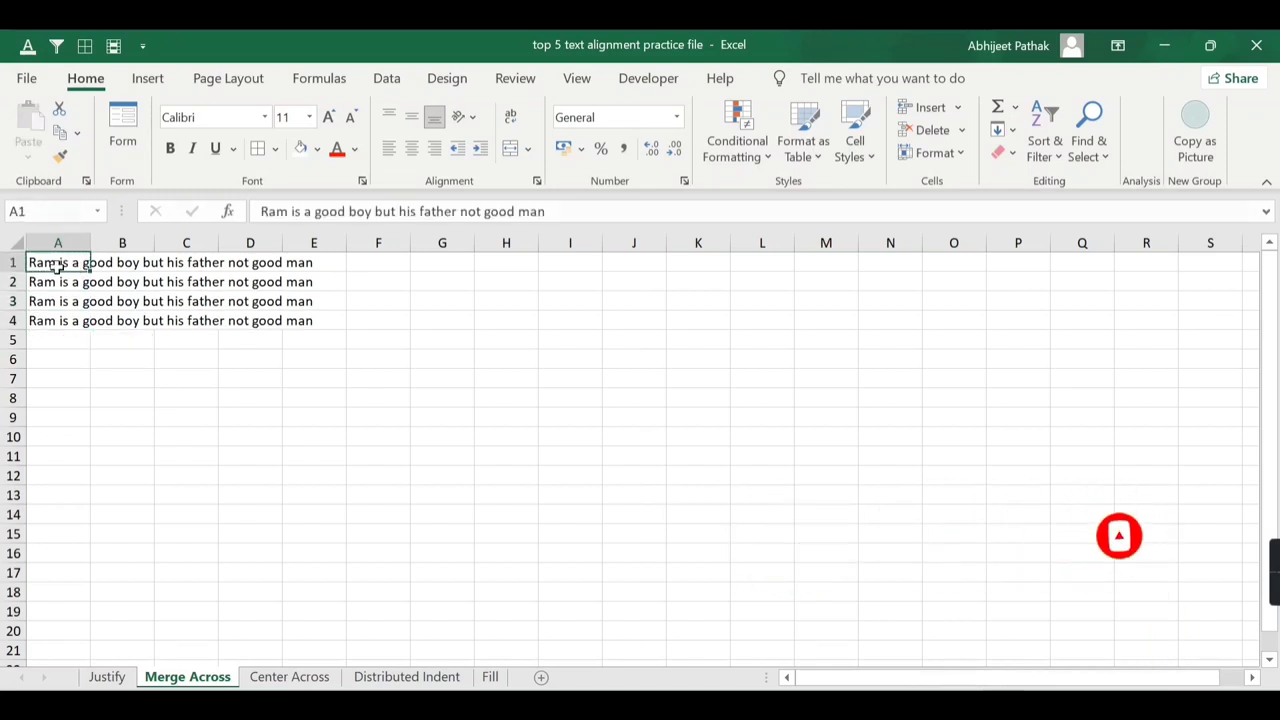
{"action": "mouse_move", "coordinate": [51, 262]}
{"action": "left_mouse_down"}
{"action": "mouse_move", "coordinate": [188, 325]}
{"action": "mouse_move", "coordinate": [337, 325]}
{"action": "left_mouse_up"}
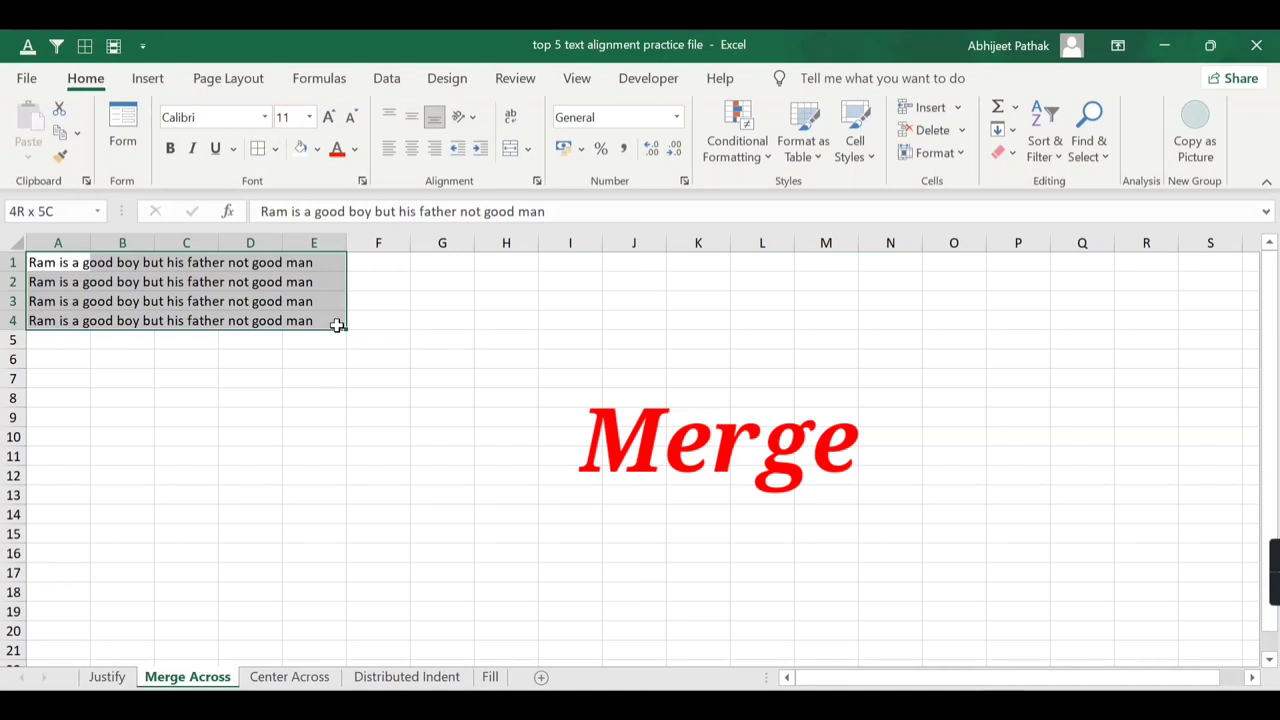
{"action": "left_click", "coordinate": [513, 150]}
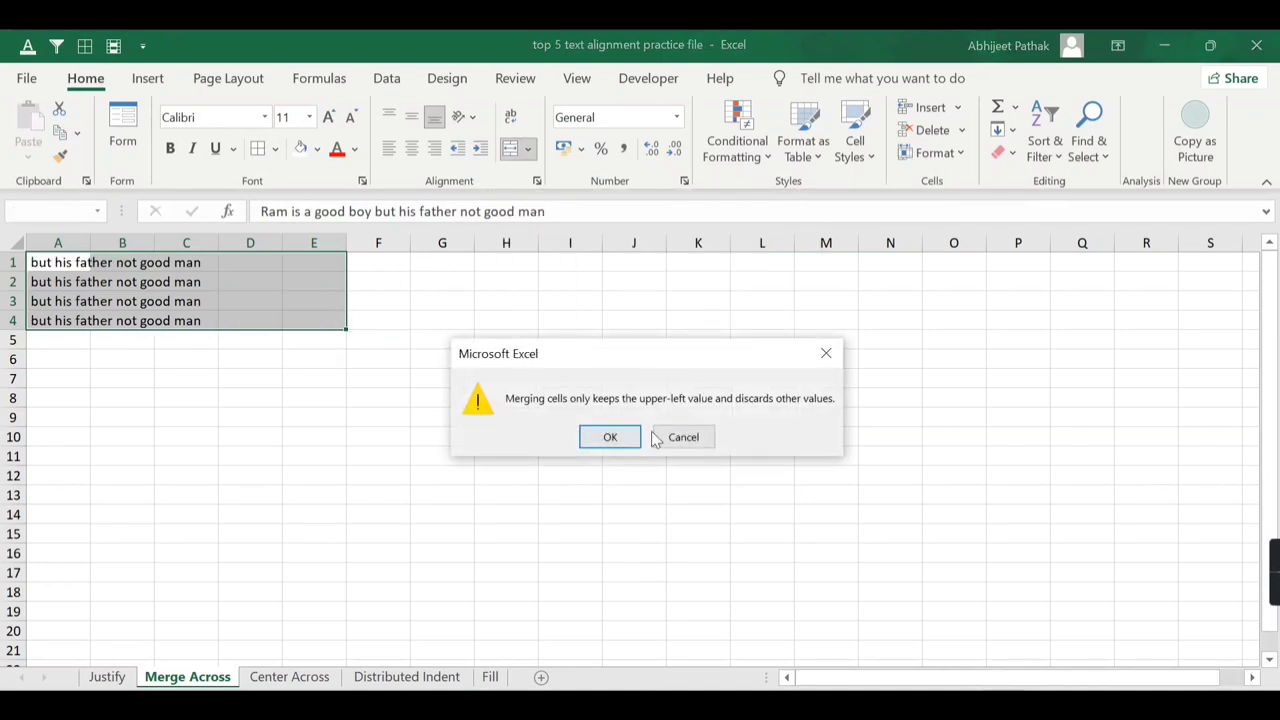
{"action": "left_click", "coordinate": [684, 440]}
{"action": "left_click_drag", "start_coordinate": [57, 260], "coordinate": [315, 267]}
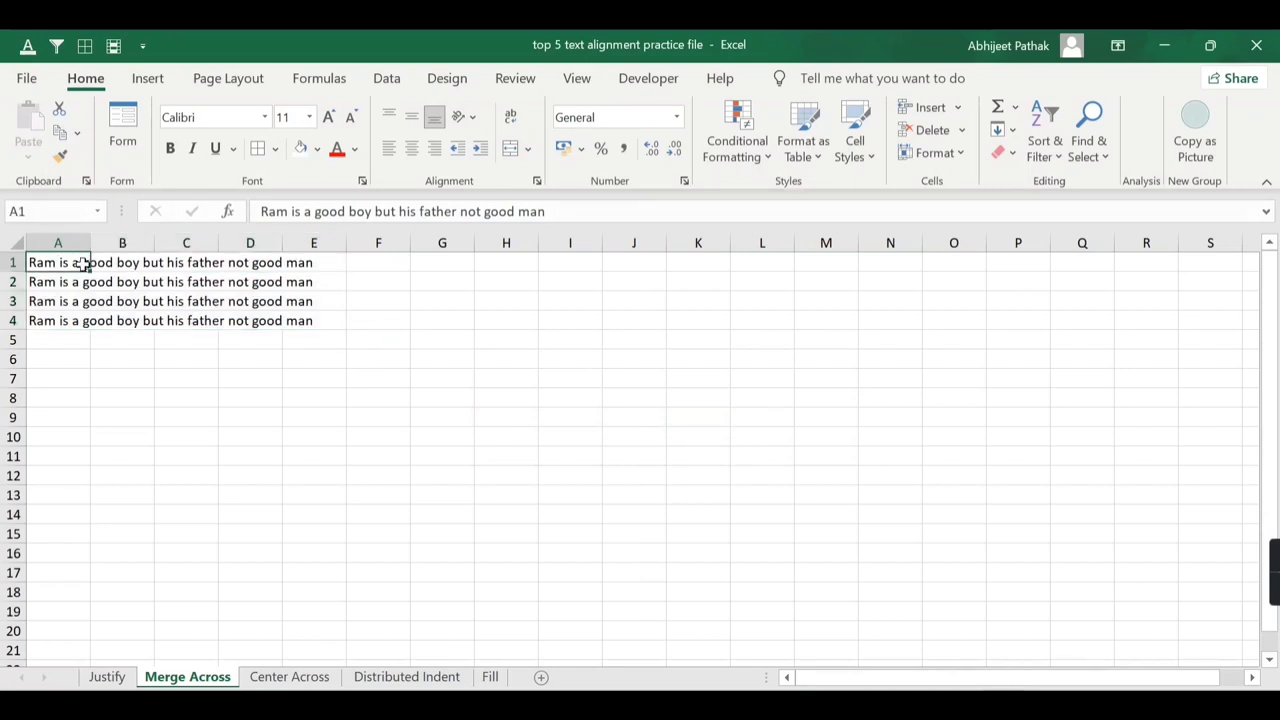
{"action": "left_click_drag", "start_coordinate": [63, 263], "coordinate": [344, 263]}
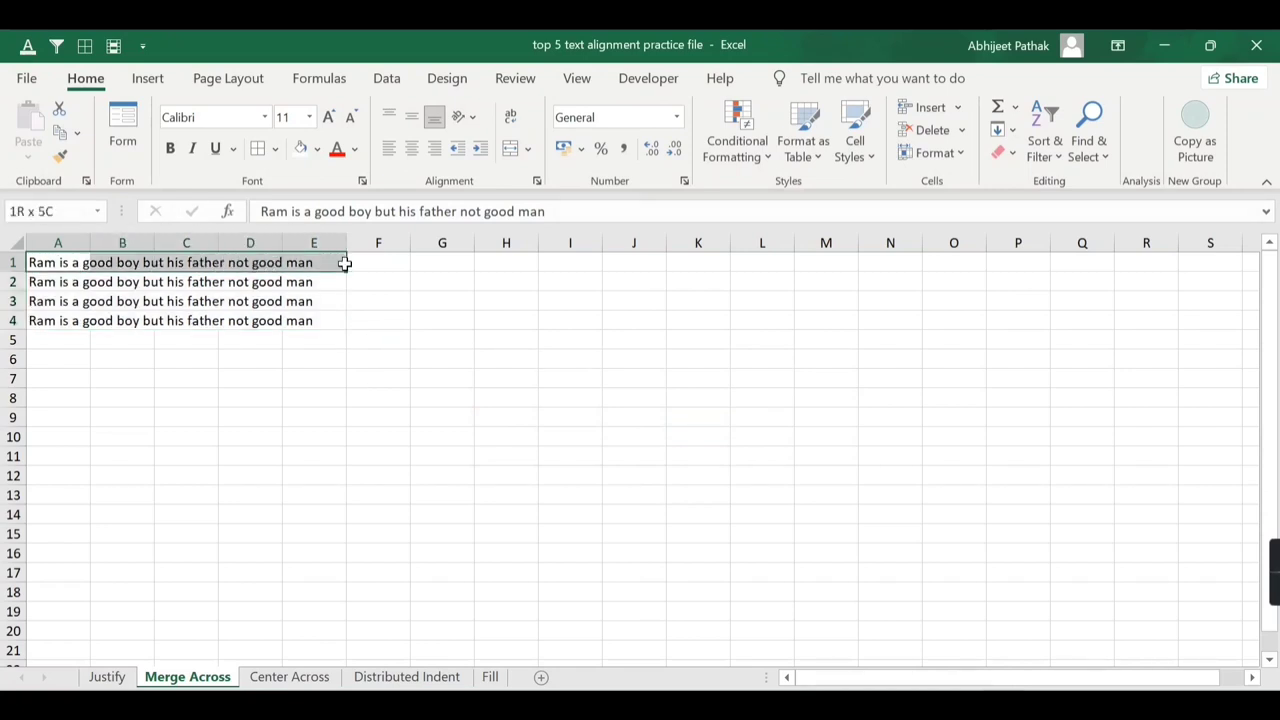
{"action": "left_click", "coordinate": [511, 152]}
{"action": "left_click_drag", "start_coordinate": [37, 282], "coordinate": [318, 285]}
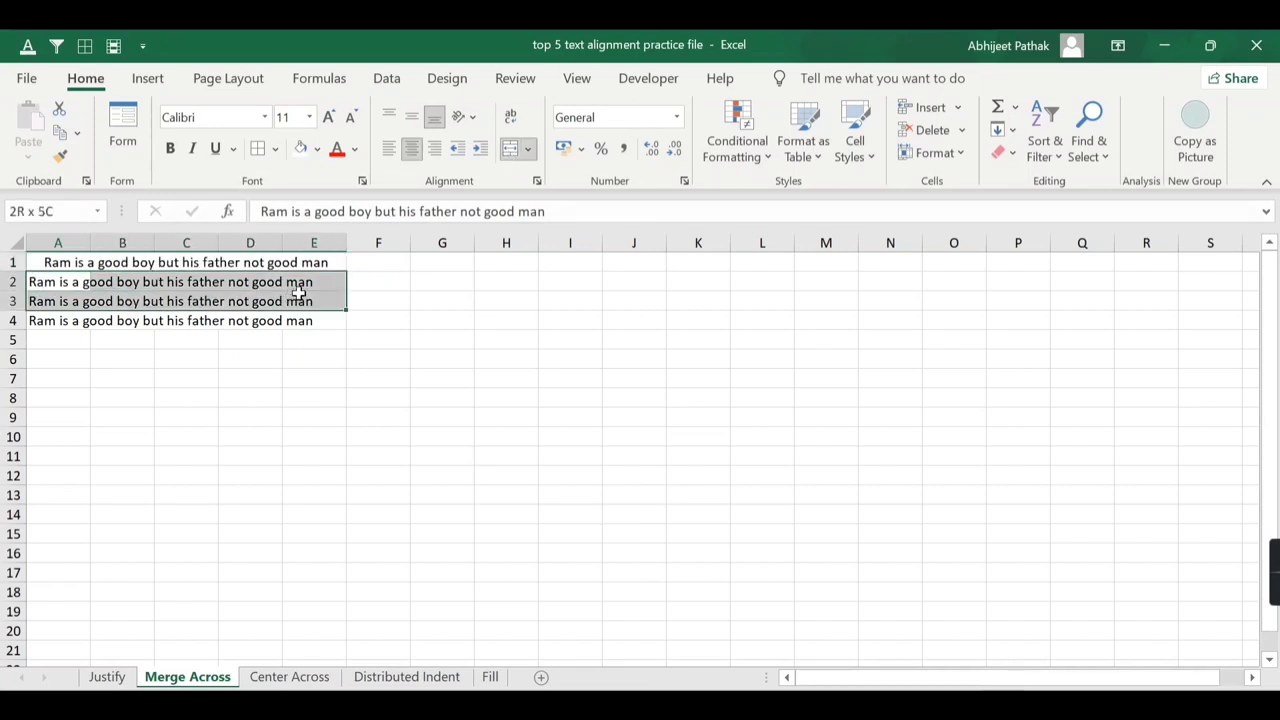
{"action": "left_click", "coordinate": [510, 150]}
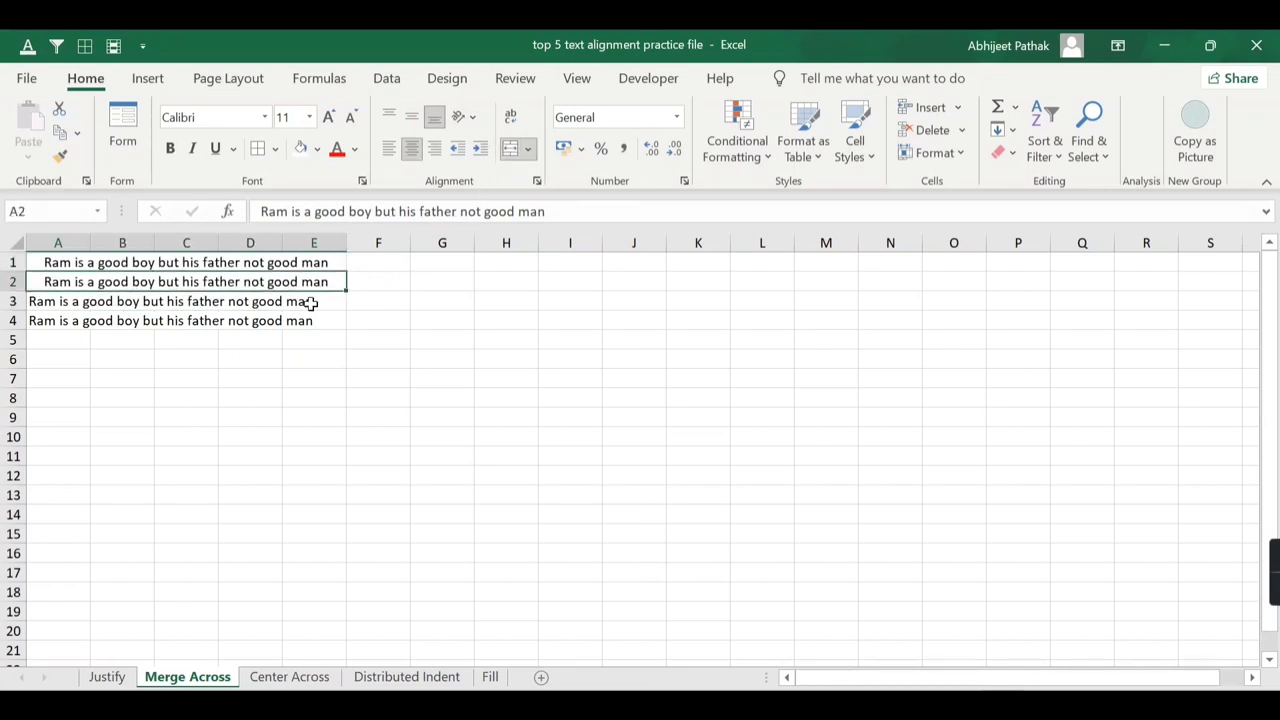
{"action": "key", "text": "ctrl+z"}
{"action": "key", "text": "ctrl+z"}
{"action": "left_click", "coordinate": [135, 308]}
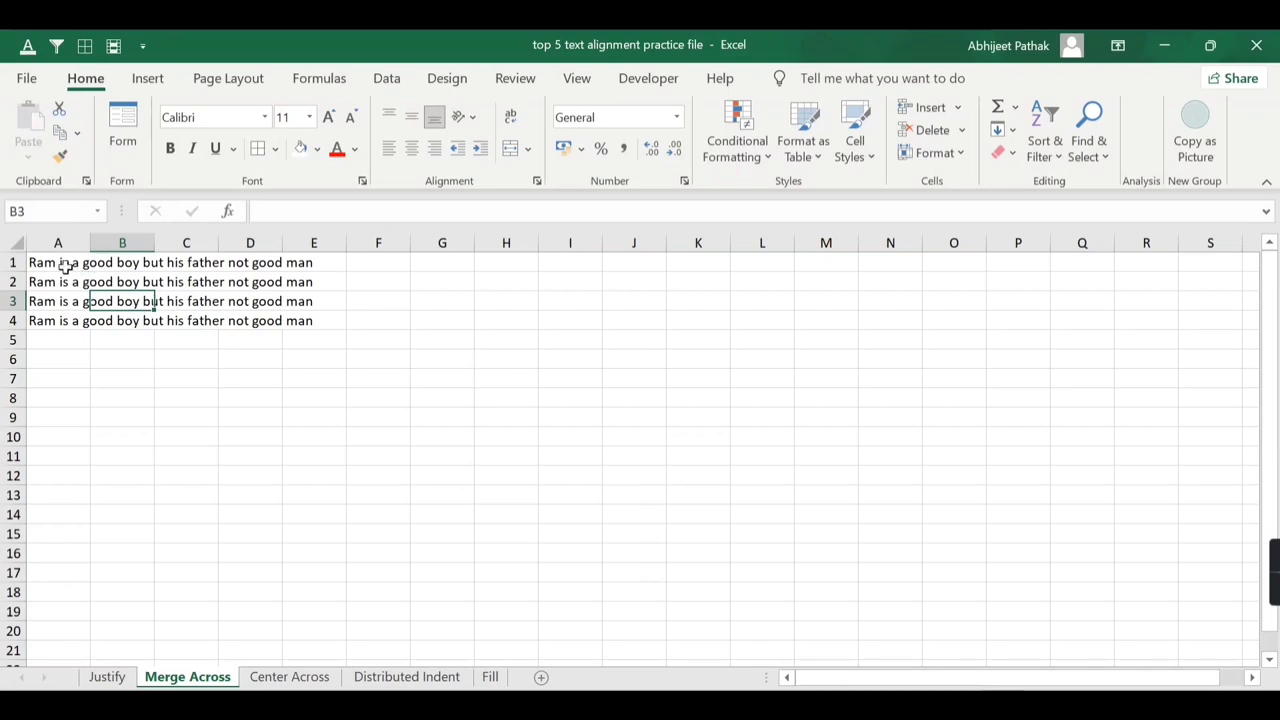
{"action": "left_click_drag", "start_coordinate": [65, 267], "coordinate": [295, 322]}
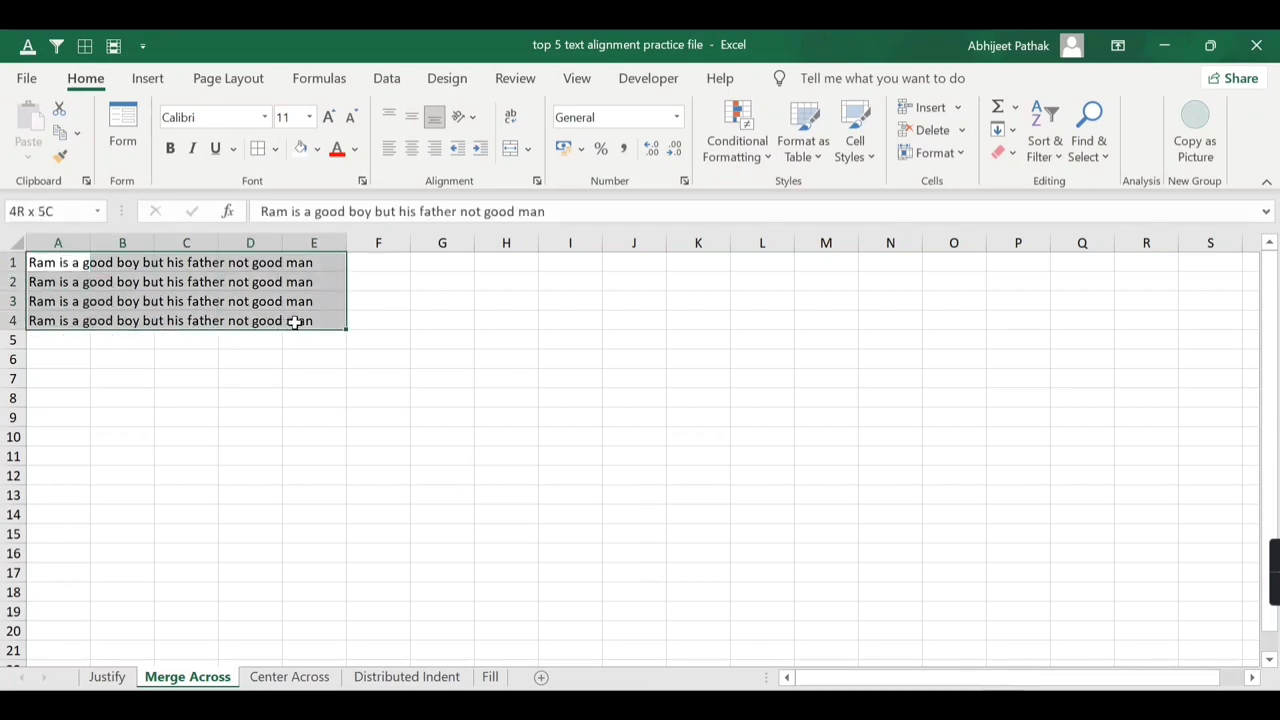
{"action": "left_click_drag", "start_coordinate": [50, 262], "coordinate": [323, 324]}
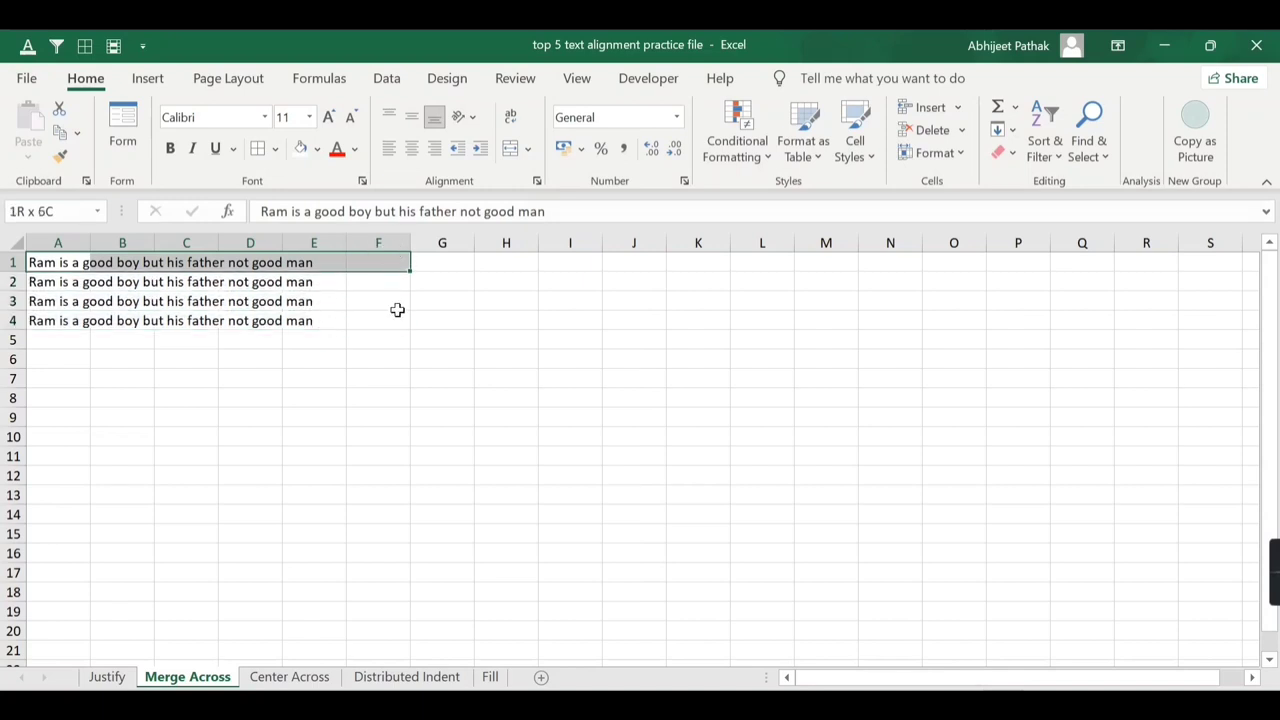
{"action": "mouse_move", "coordinate": [323, 324]}
{"action": "left_mouse_down"}
{"action": "mouse_move", "coordinate": [397, 321]}
{"action": "mouse_move", "coordinate": [315, 318]}
{"action": "left_mouse_up"}
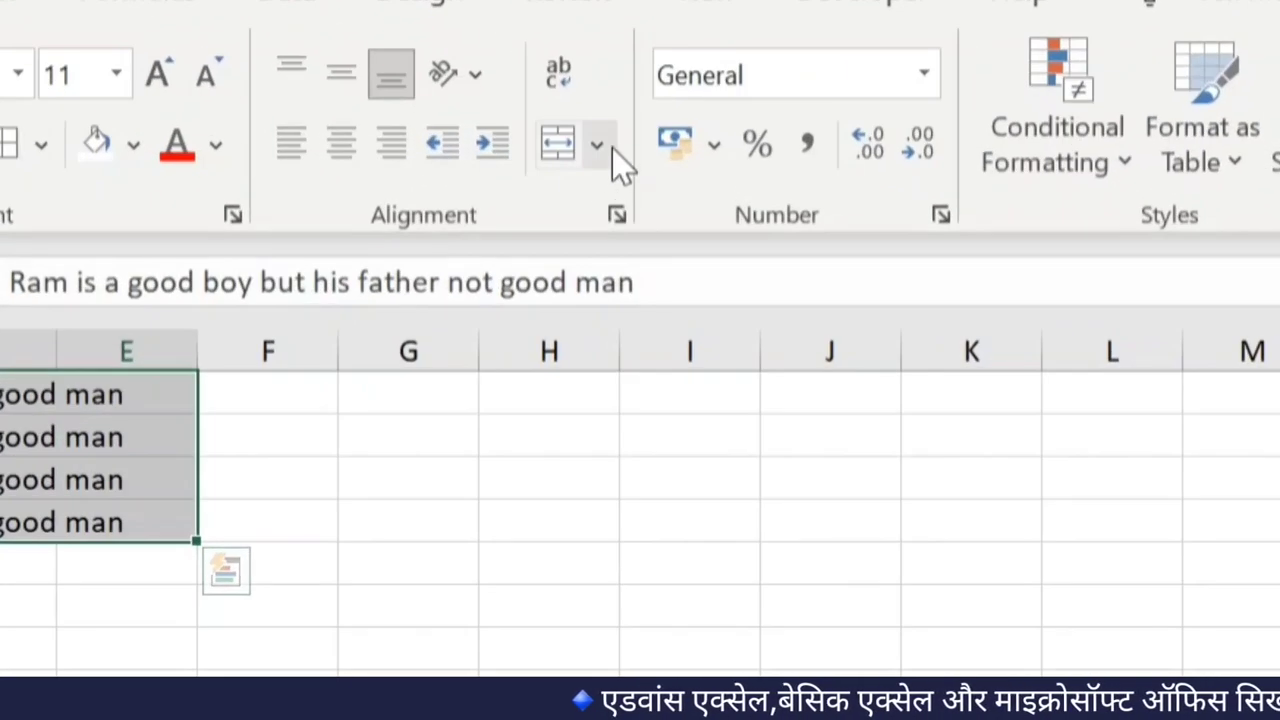
Step: Apply Merge Across to A1:E4 and confirm rows 2–4 are each merged
{"action": "left_click", "coordinate": [605, 148]}
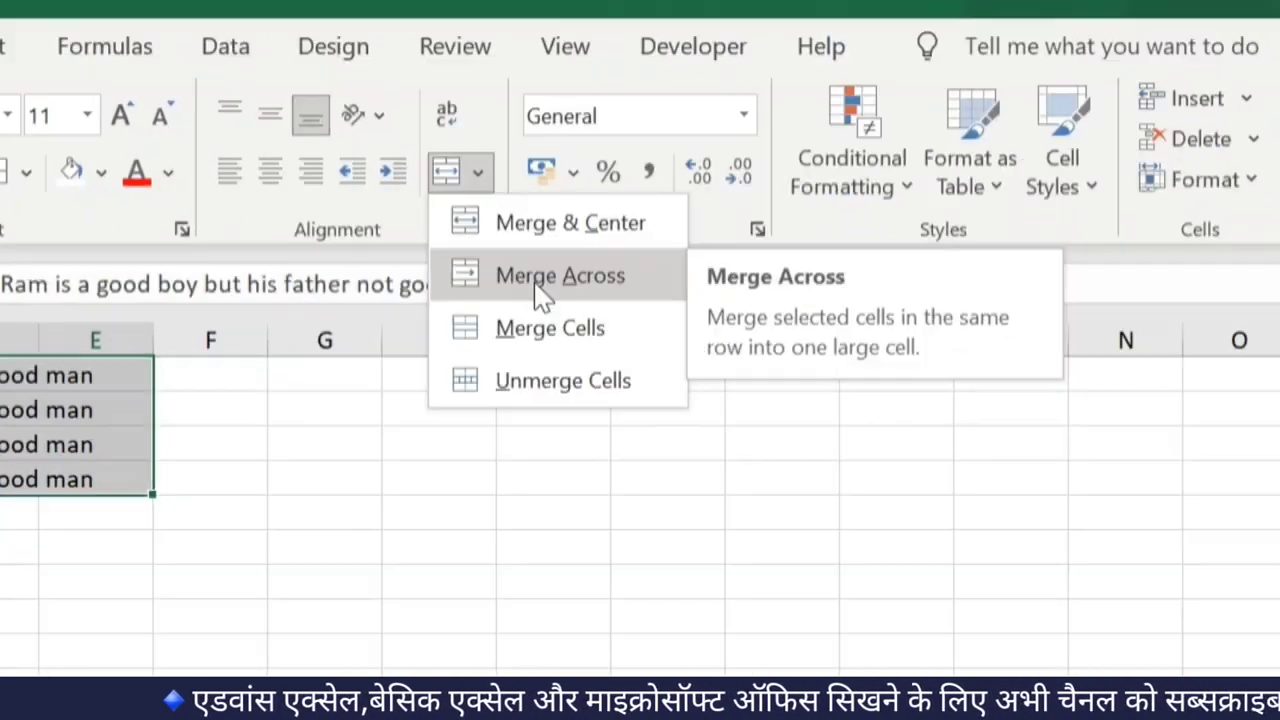
{"action": "left_click", "coordinate": [666, 280]}
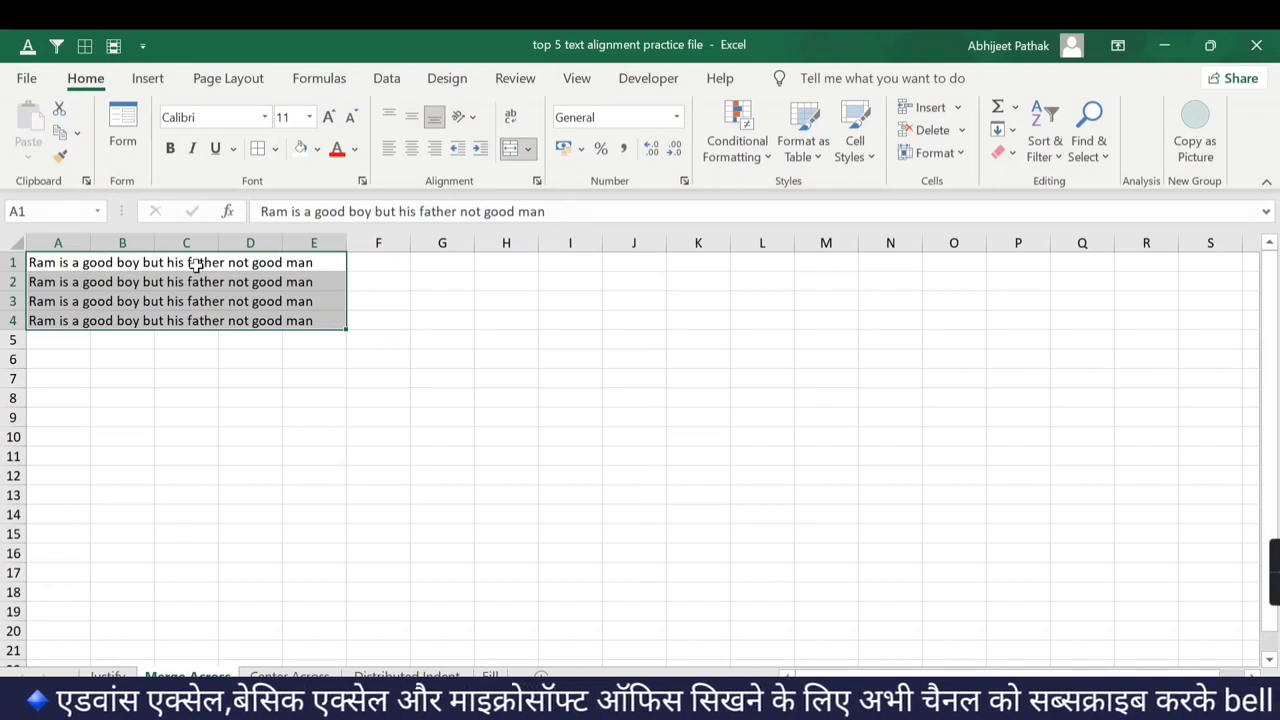
{"action": "left_click", "coordinate": [71, 260]}
{"action": "left_click", "coordinate": [148, 289]}
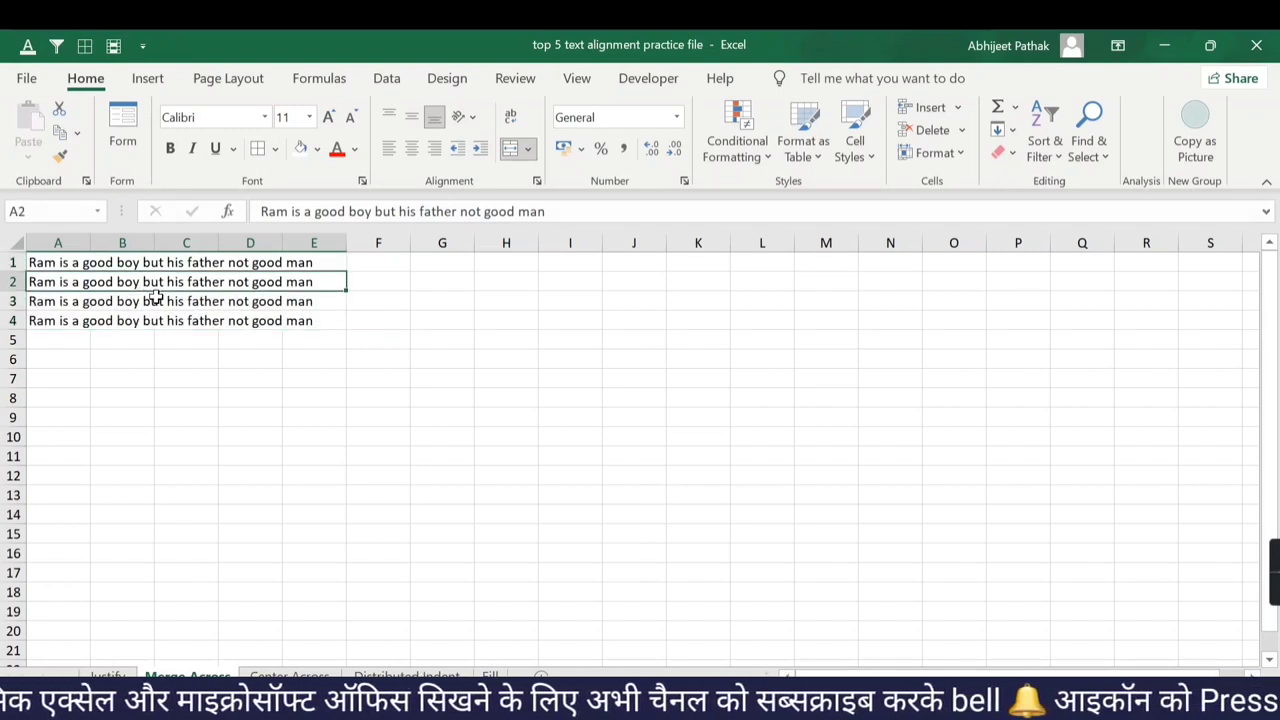
{"action": "left_click", "coordinate": [143, 306]}
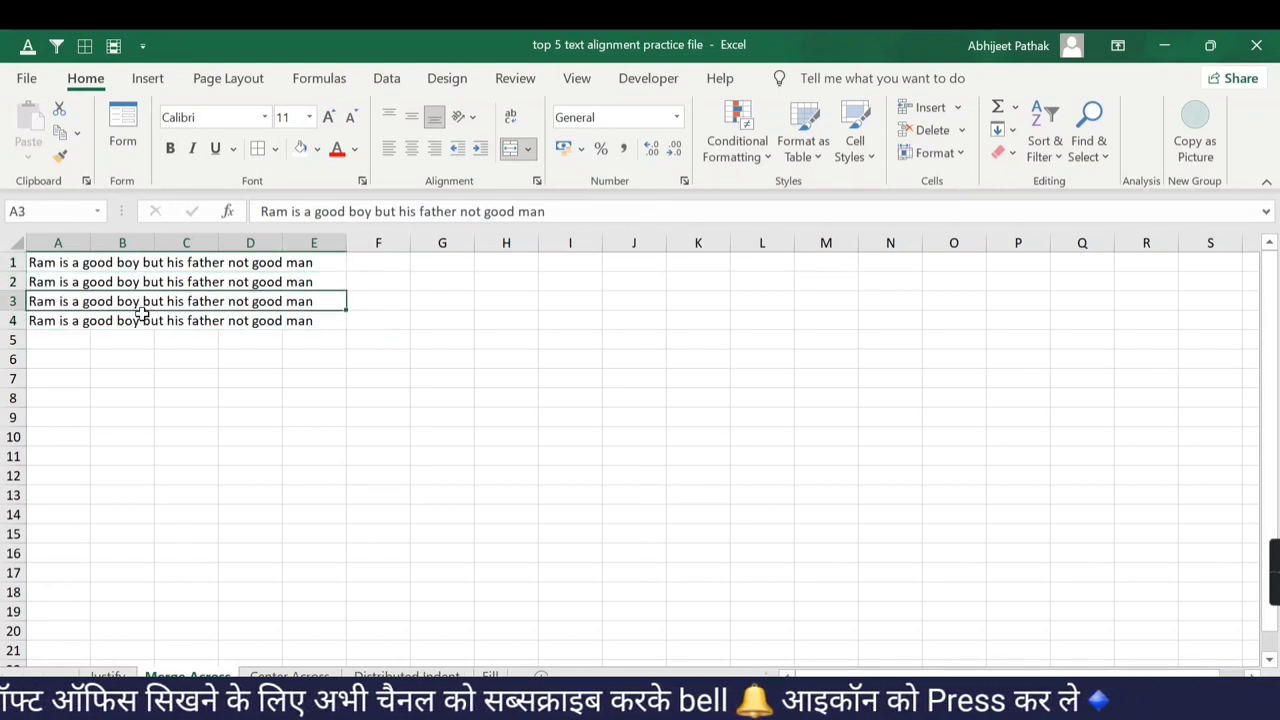
{"action": "left_click", "coordinate": [143, 320]}
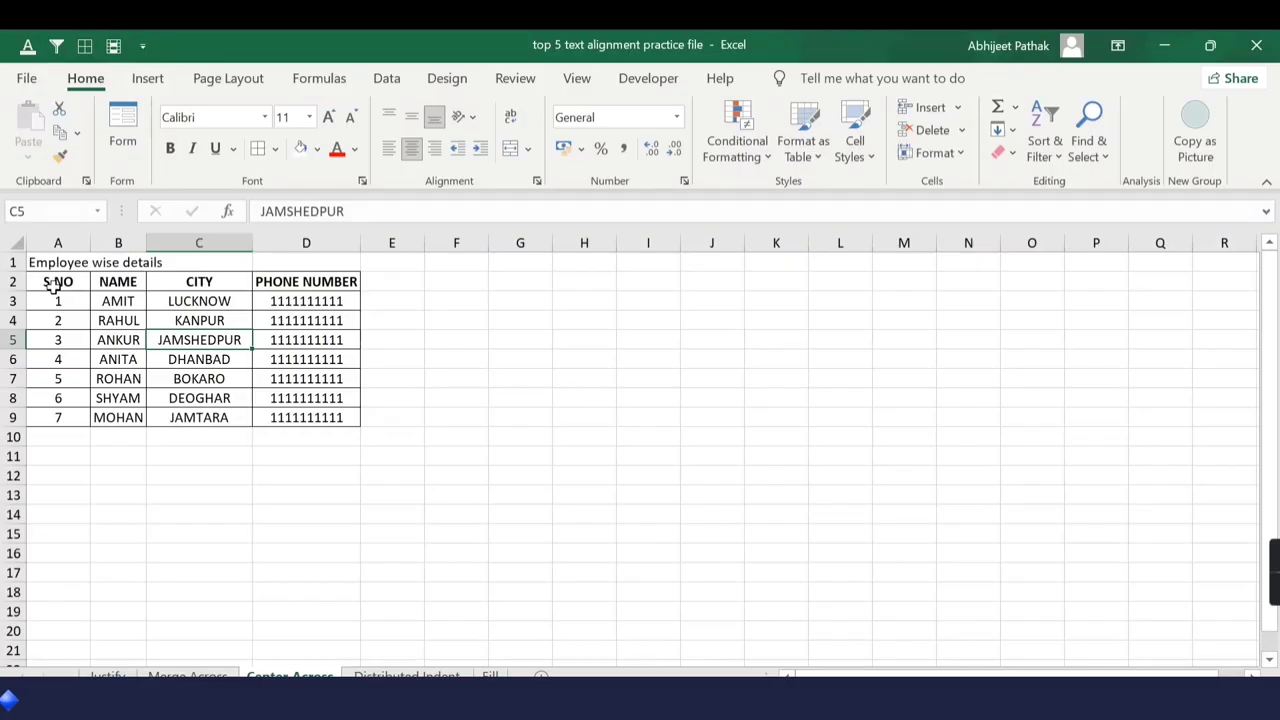
Step: Merge & Center the 'Employee wise details' title across A1:D1, then undo the merge
{"action": "left_click_drag", "start_coordinate": [55, 285], "coordinate": [313, 412]}
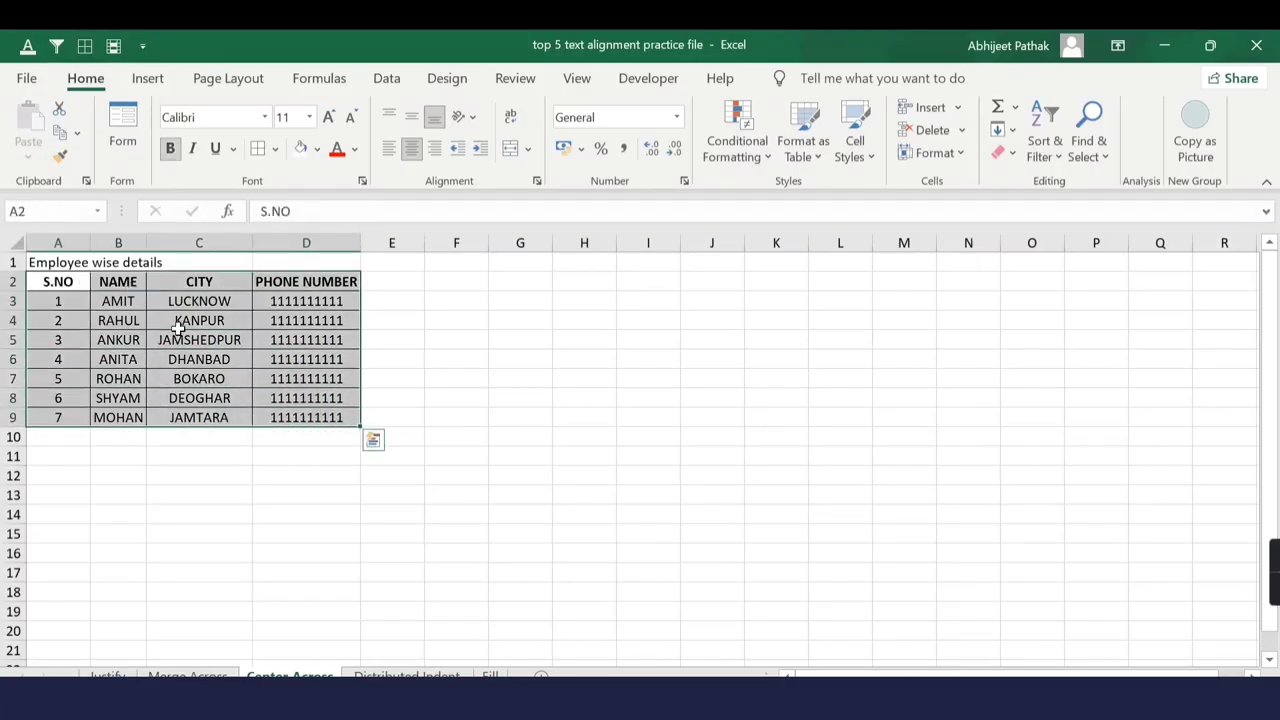
{"action": "left_click", "coordinate": [50, 266]}
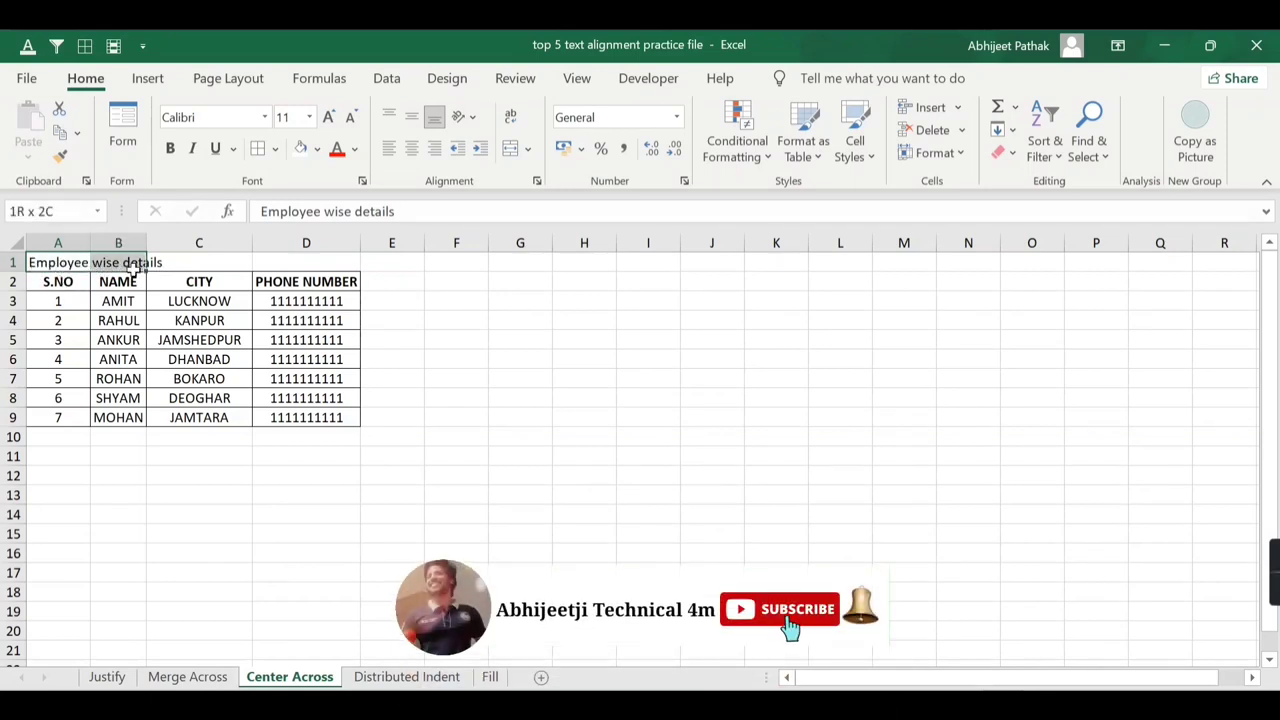
{"action": "left_click_drag", "start_coordinate": [133, 268], "coordinate": [274, 270]}
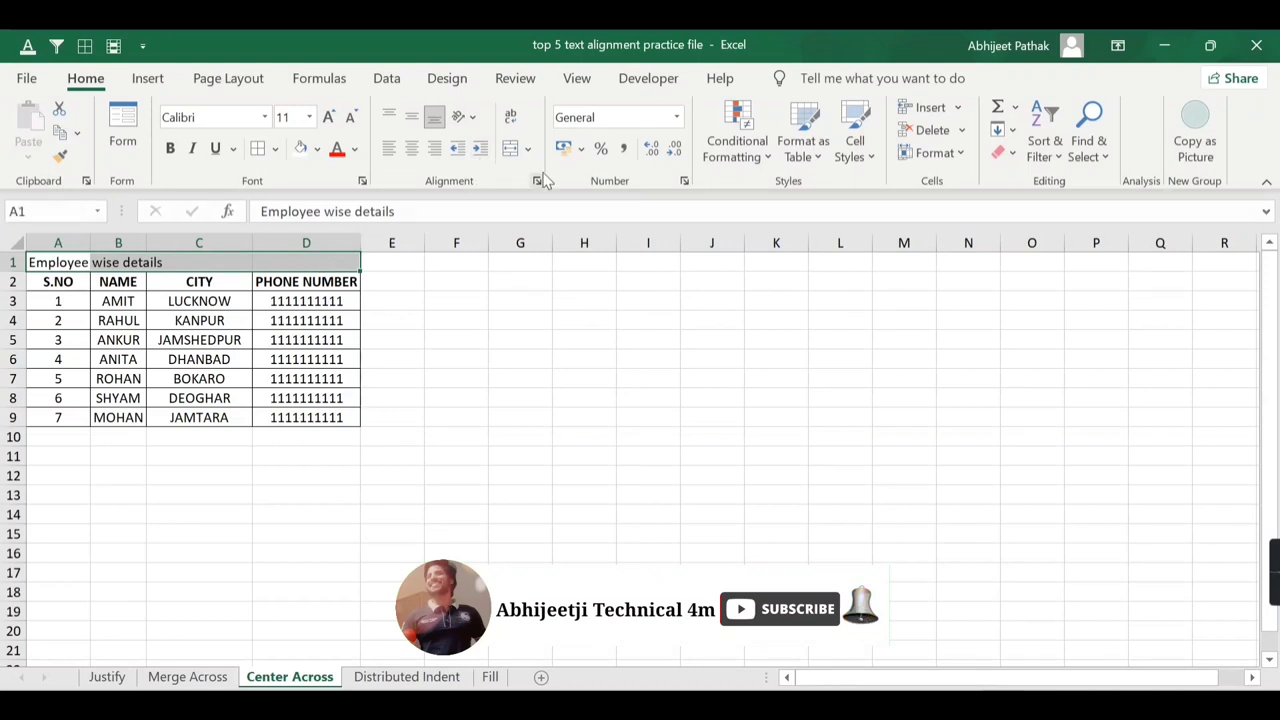
{"action": "left_click", "coordinate": [510, 148]}
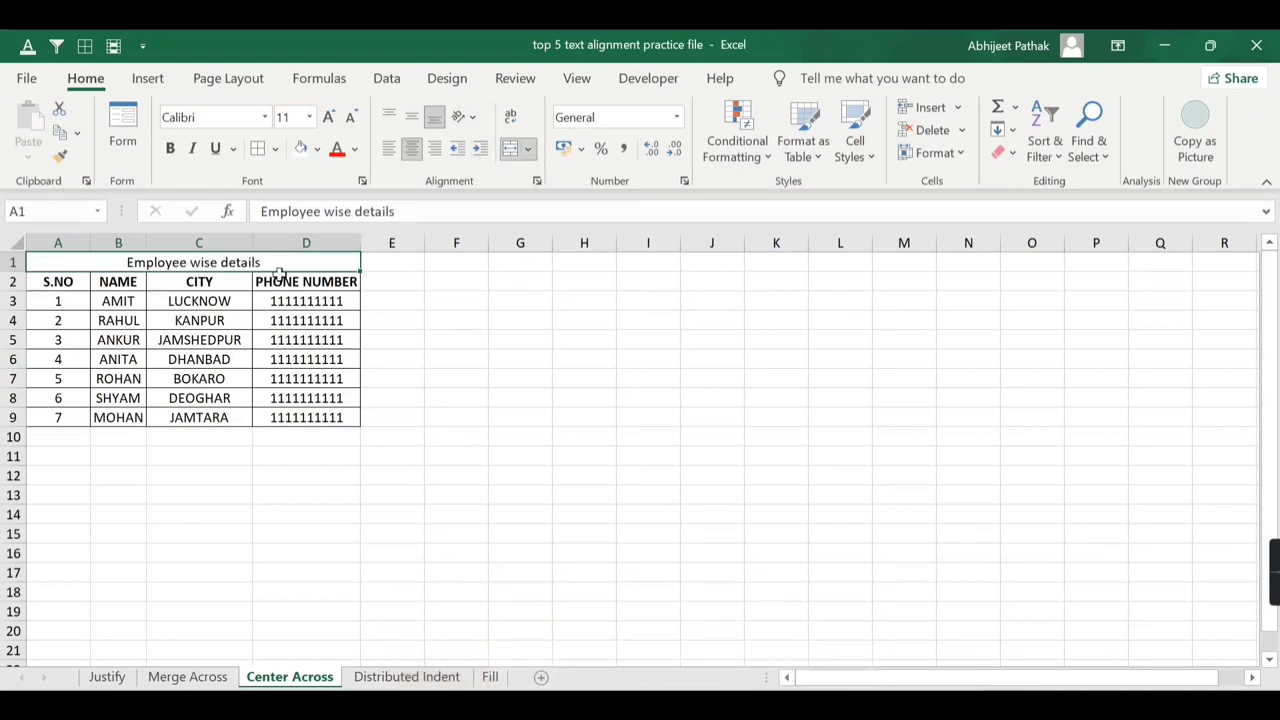
{"action": "left_click", "coordinate": [118, 276]}
{"action": "left_click", "coordinate": [86, 262]}
{"action": "key", "text": "ctrl+z"}
{"action": "left_click", "coordinate": [190, 300]}
{"action": "left_click_drag", "start_coordinate": [60, 262], "coordinate": [316, 264]}
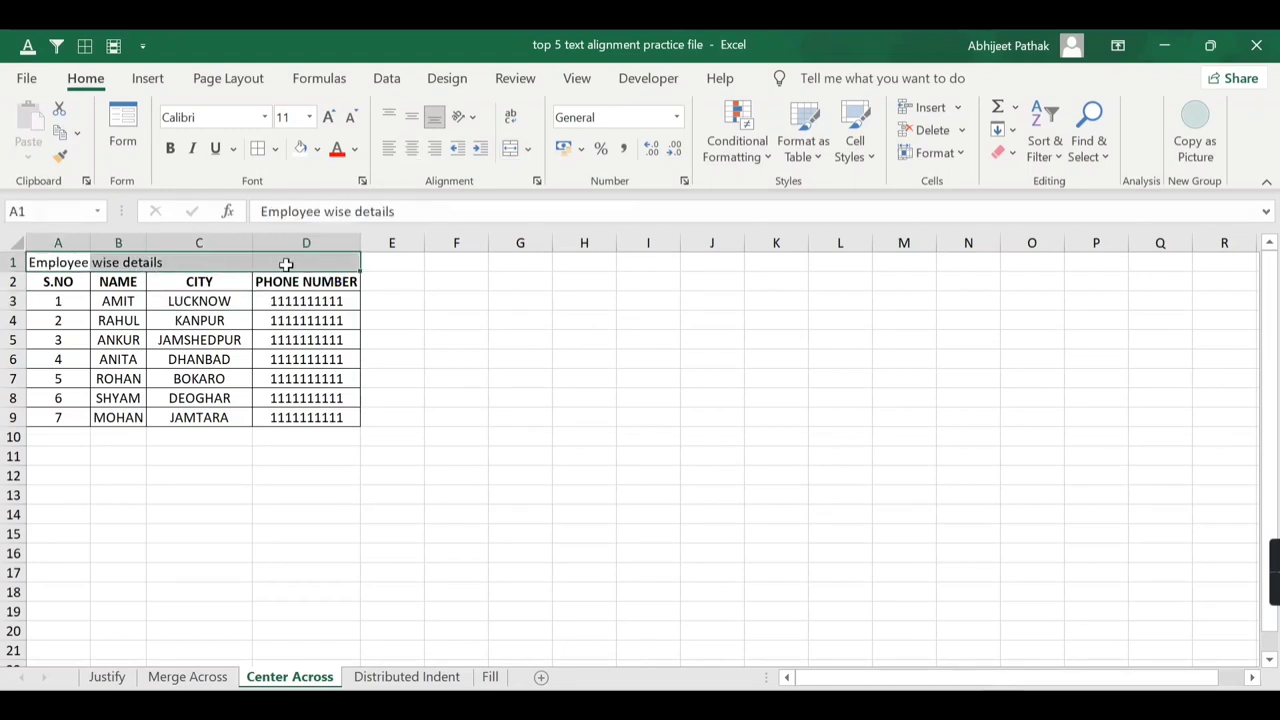
Step: Set A1:D1 horizontal alignment to Center Across Selection, leaving the title cells unmerged
{"action": "right_click", "coordinate": [286, 263]}
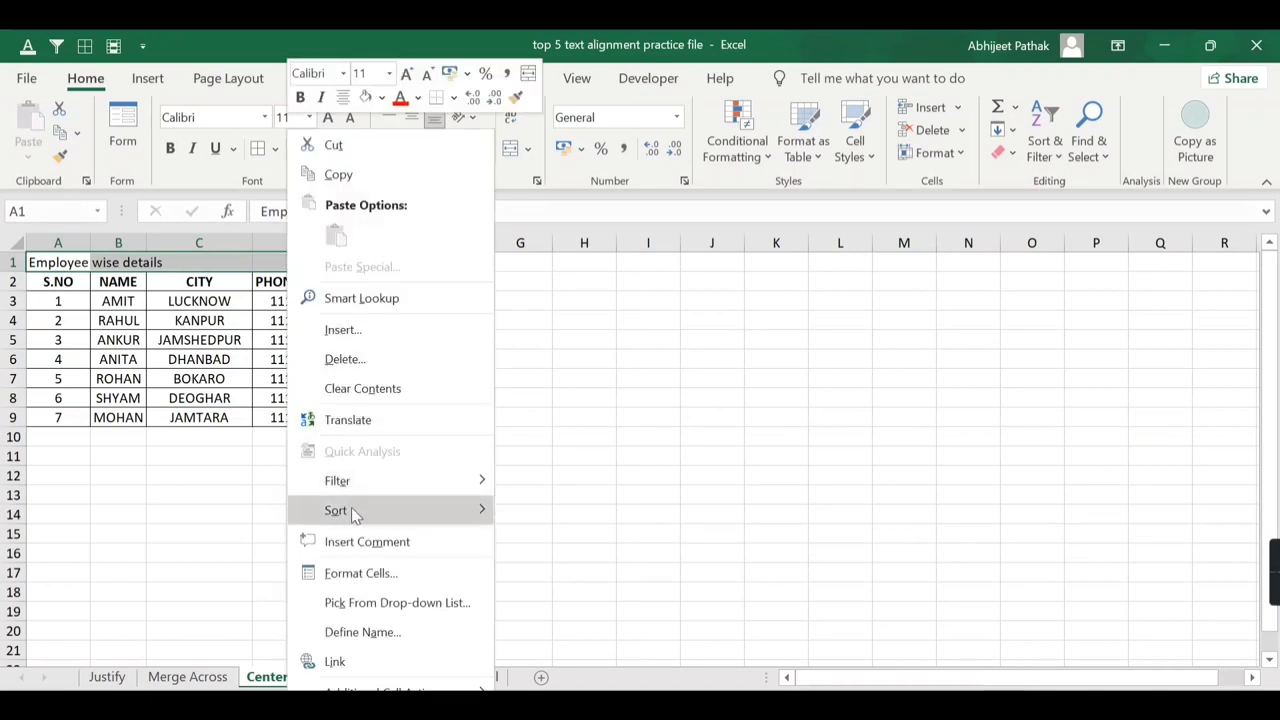
{"action": "left_click", "coordinate": [360, 581]}
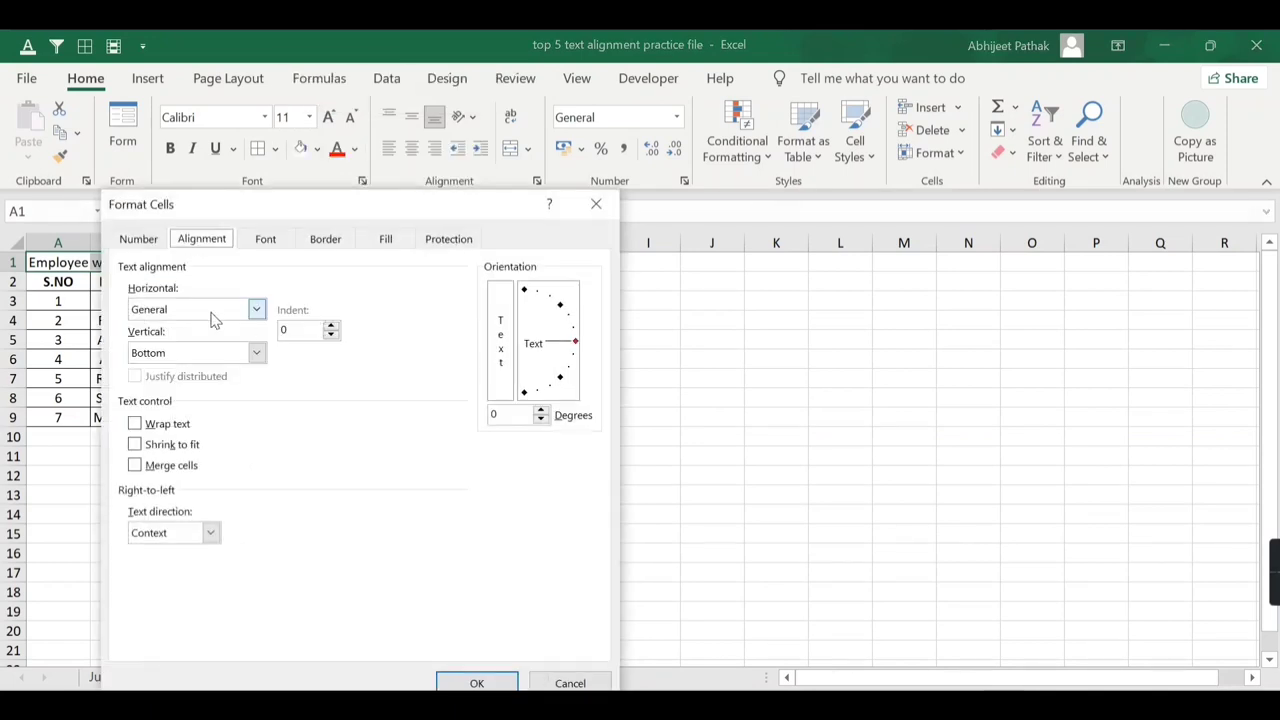
{"action": "left_click", "coordinate": [200, 316]}
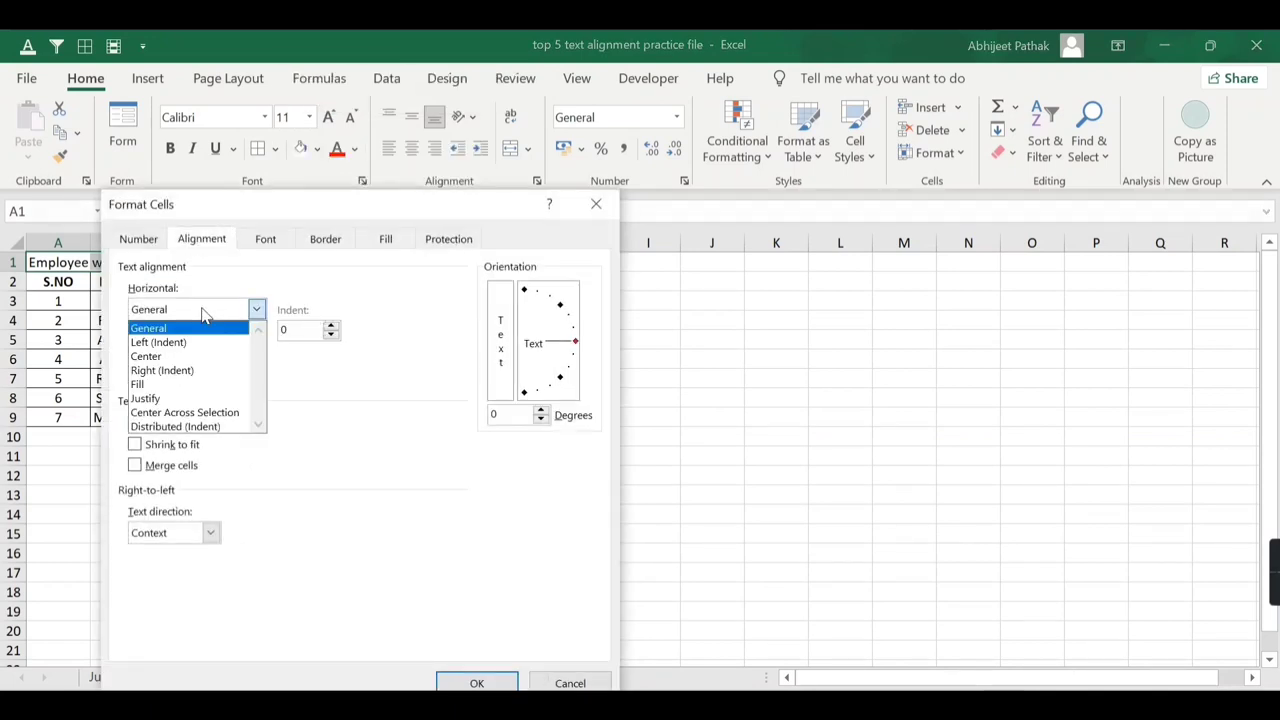
{"action": "left_click", "coordinate": [212, 414]}
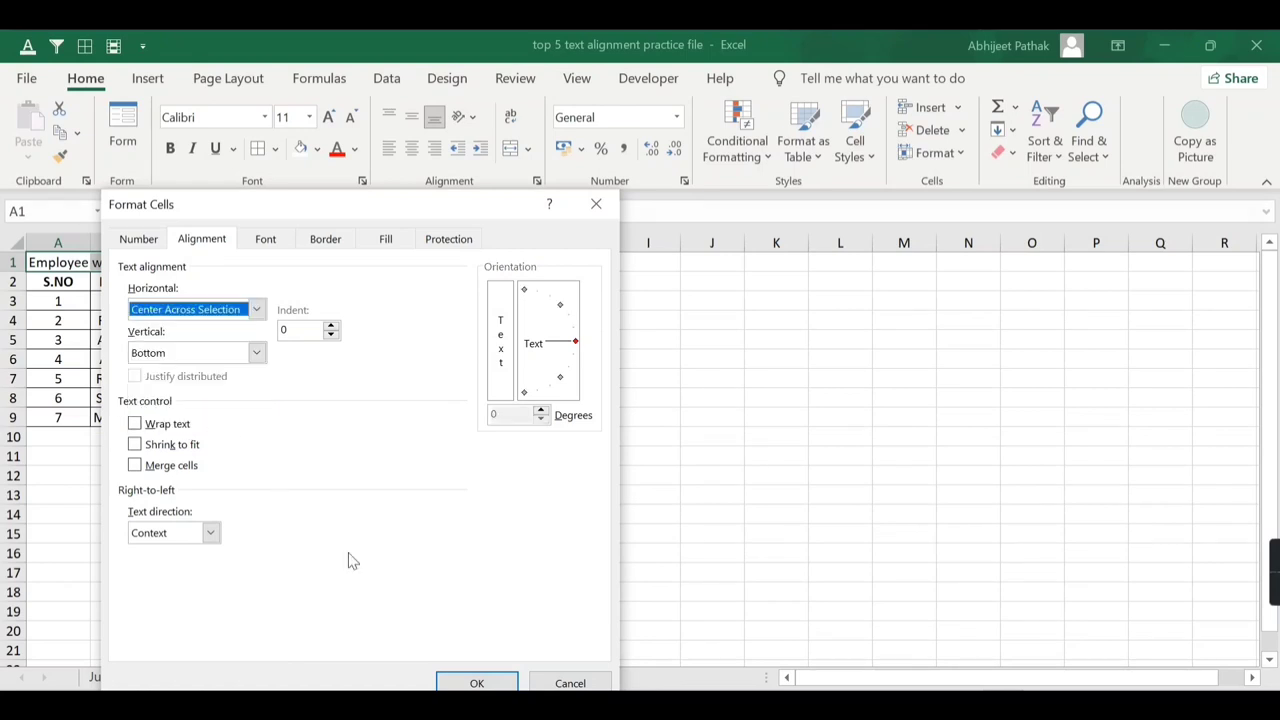
{"action": "left_click_drag", "start_coordinate": [392, 205], "coordinate": [398, 135]}
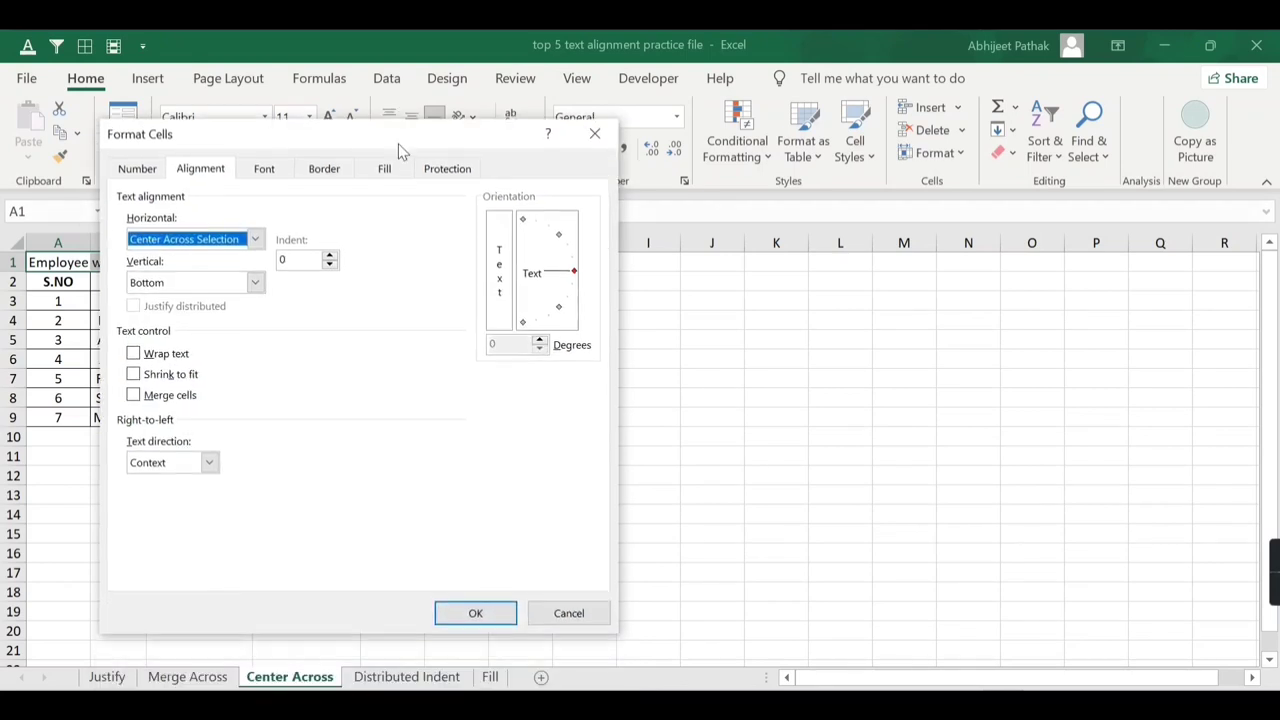
{"action": "left_click", "coordinate": [474, 610]}
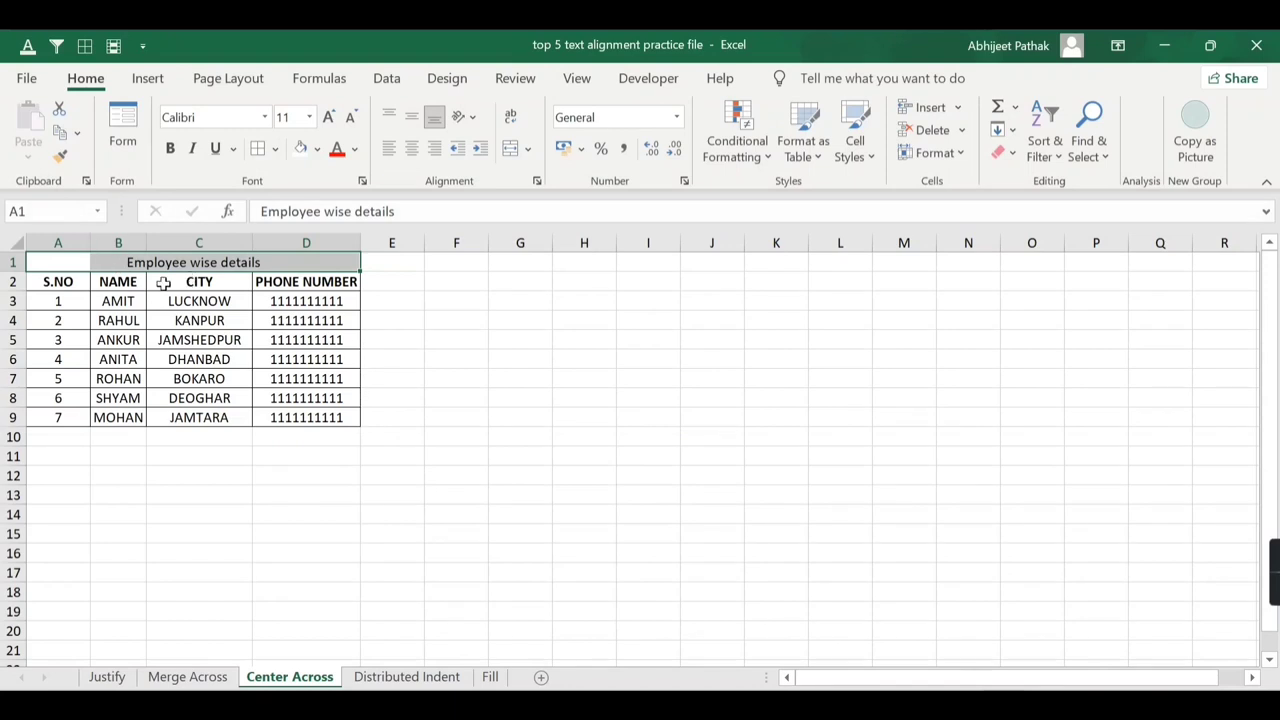
{"action": "left_click", "coordinate": [77, 262]}
Step: Give the title row A1:D1 a fill colour
{"action": "left_click_drag", "start_coordinate": [77, 262], "coordinate": [310, 258]}
{"action": "left_click", "coordinate": [317, 148]}
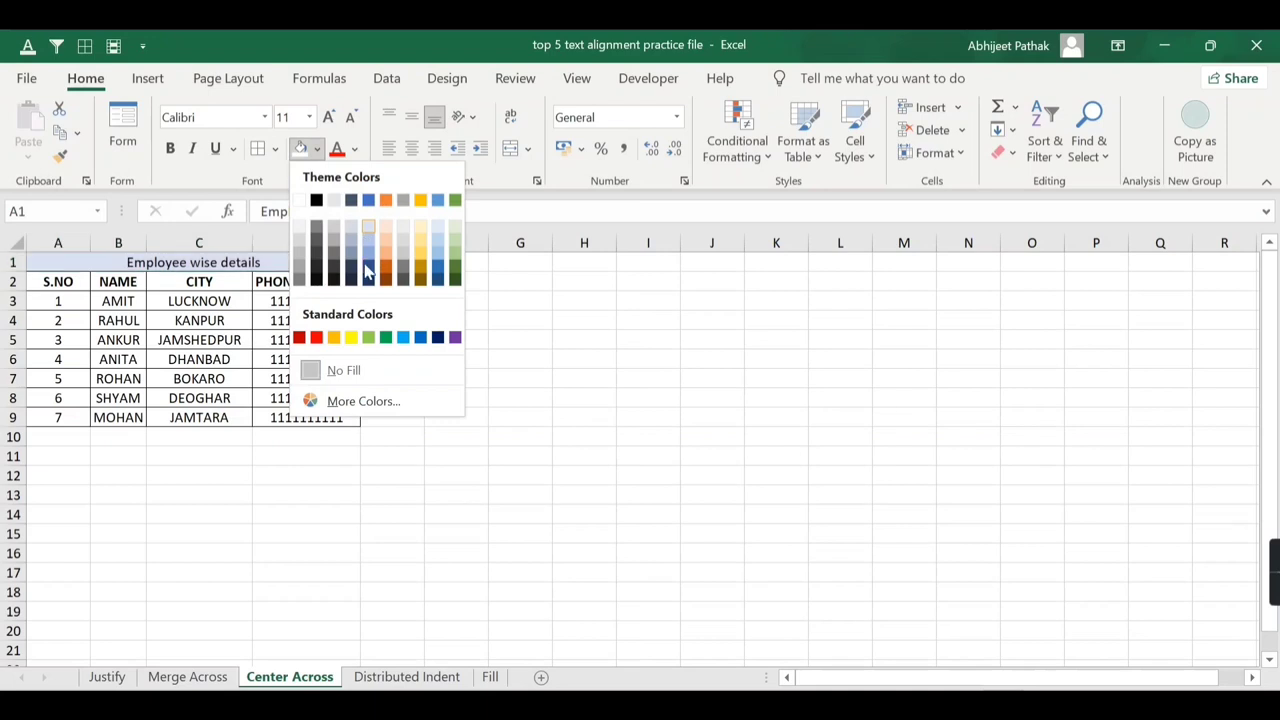
{"action": "left_click", "coordinate": [437, 245]}
{"action": "mouse_move", "coordinate": [75, 262]}
{"action": "left_mouse_down"}
{"action": "mouse_move", "coordinate": [306, 275]}
{"action": "mouse_move", "coordinate": [313, 263]}
{"action": "left_mouse_up"}
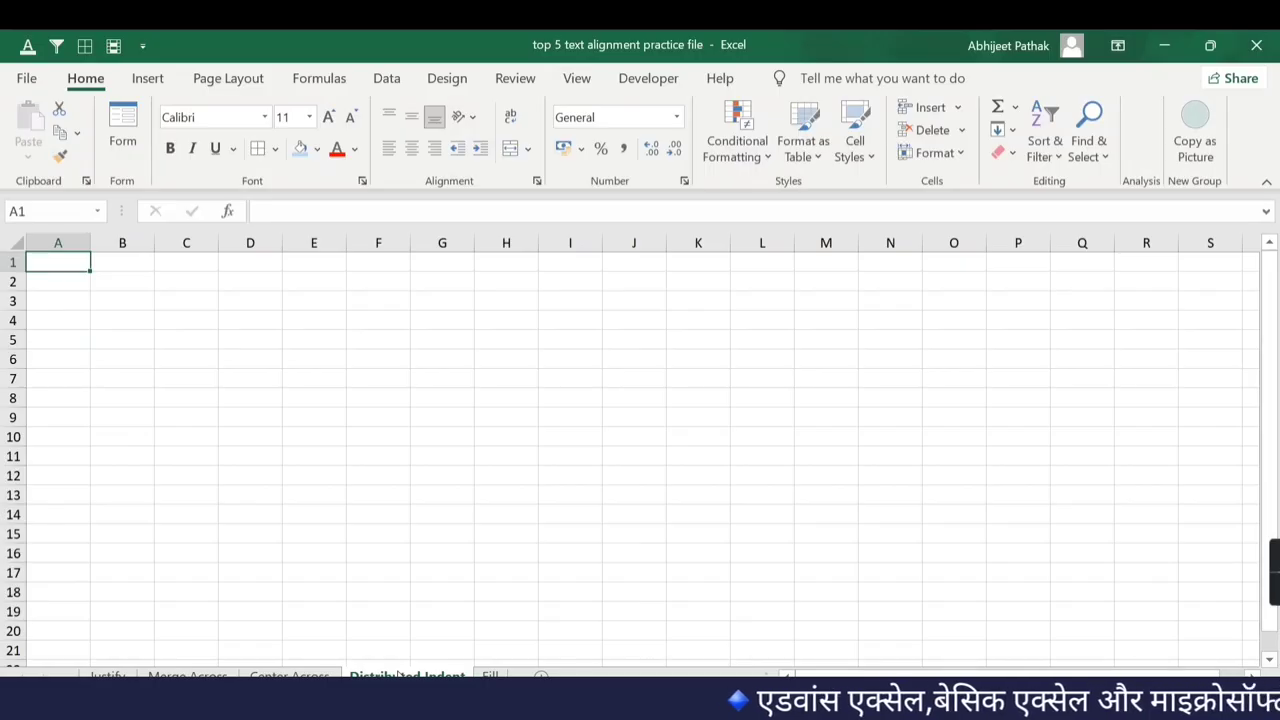
Step: Enter four people's full names in A1:A4, correcting the surname in the fourth entry
{"action": "type", "text": "Ram"}
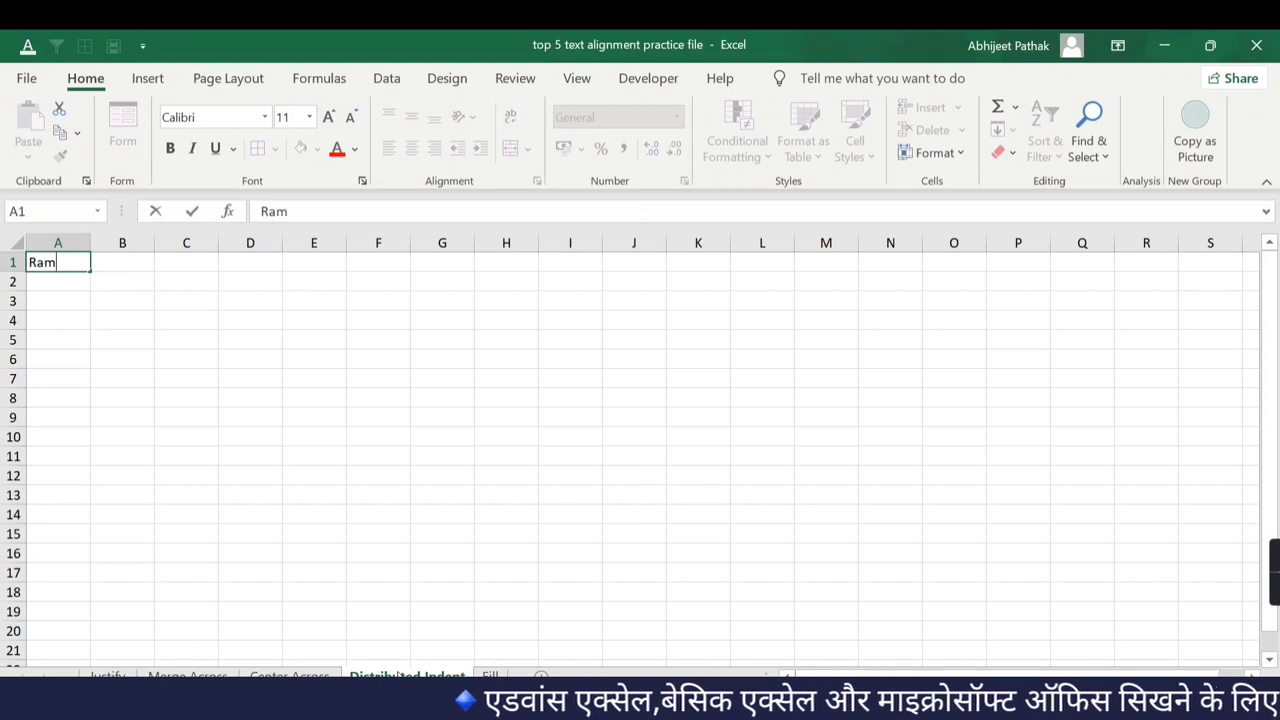
{"action": "type", "text": " kumar sharma"}
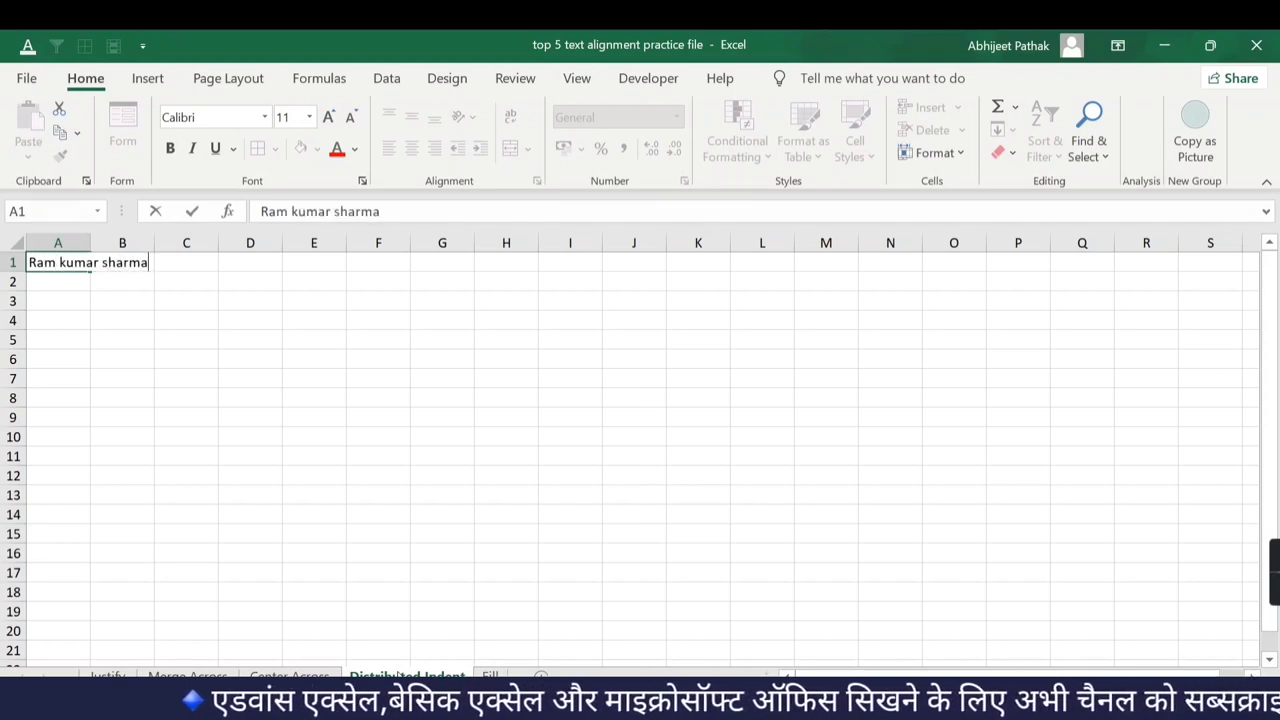
{"action": "key", "text": "Return"}
{"action": "type", "text": "mohan singh"}
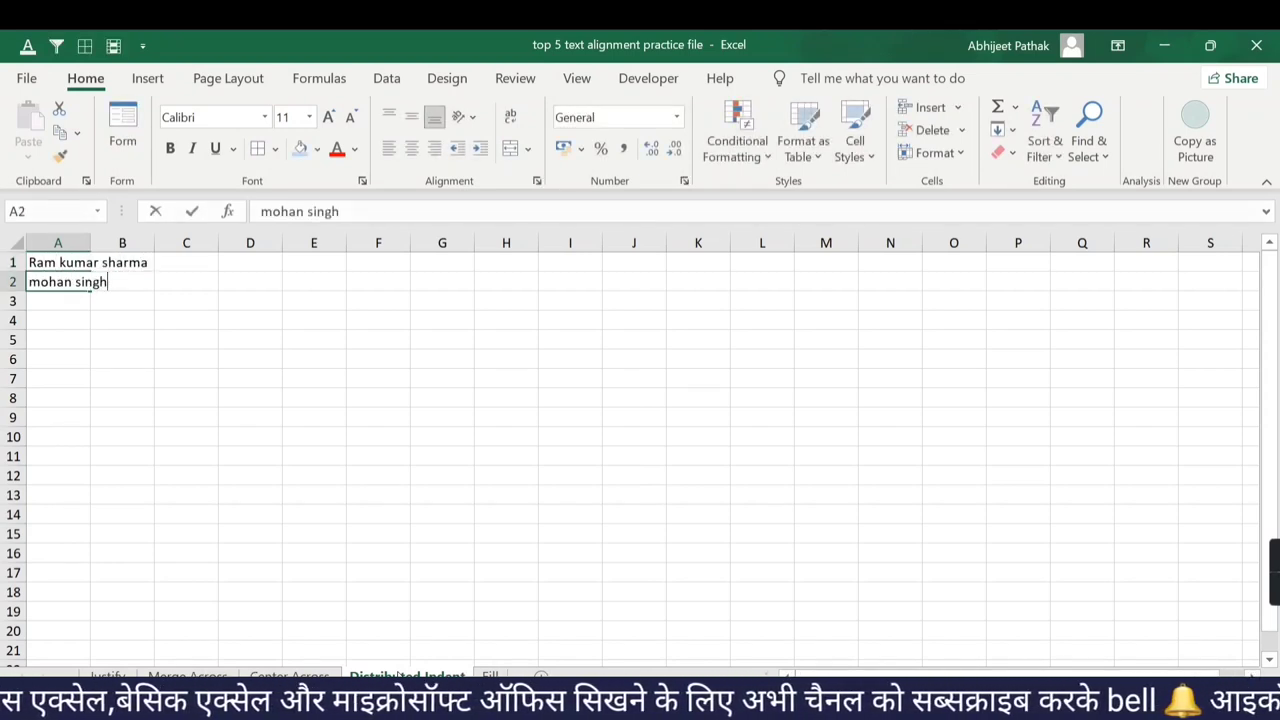
{"action": "key", "text": "Return"}
{"action": "type", "text": "ankur "}
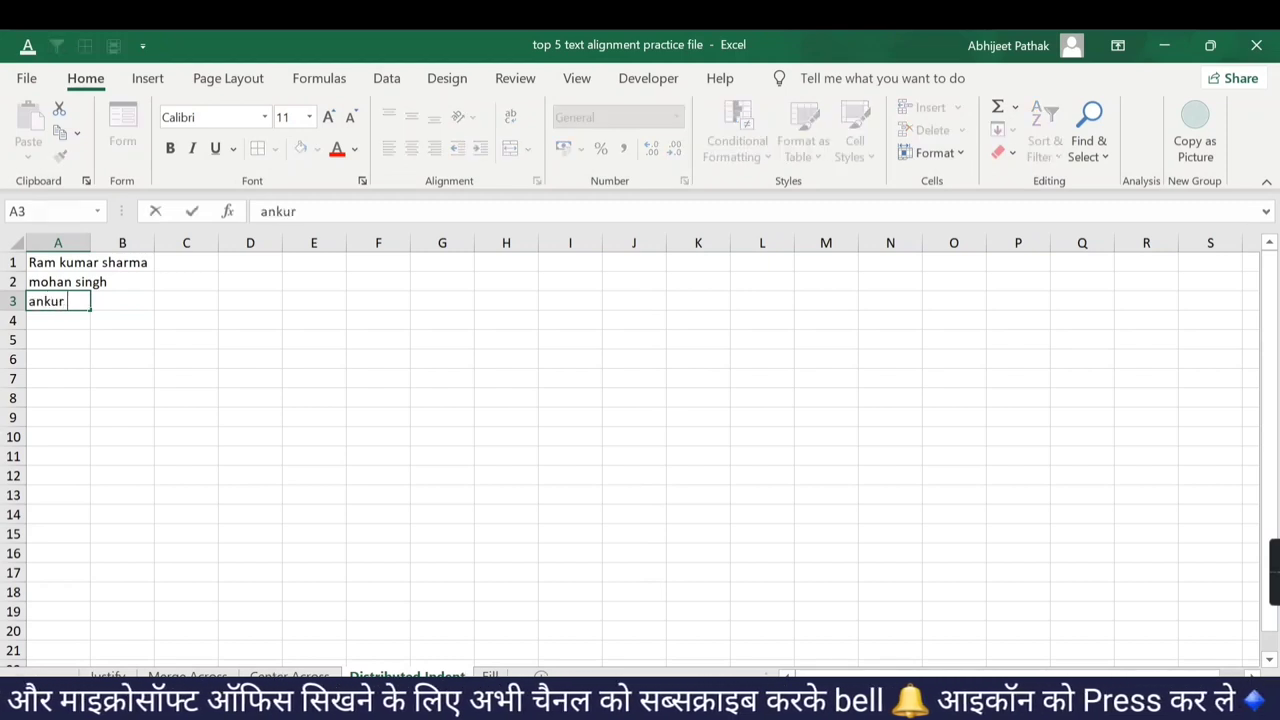
{"action": "type", "text": "singh"}
{"action": "key", "text": "Return"}
{"action": "type", "text": "ram kumar sharma"}
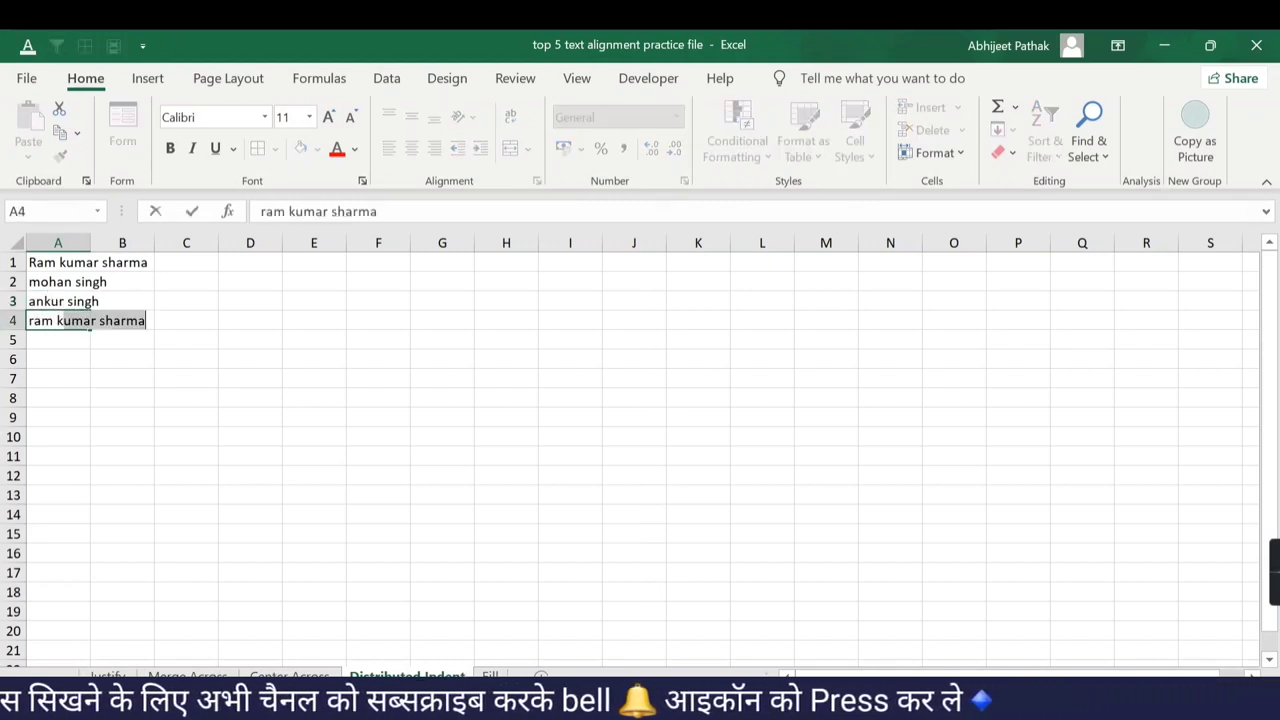
{"action": "key", "text": "ctrl+shift+Left"}
{"action": "type", "text": "pathak"}
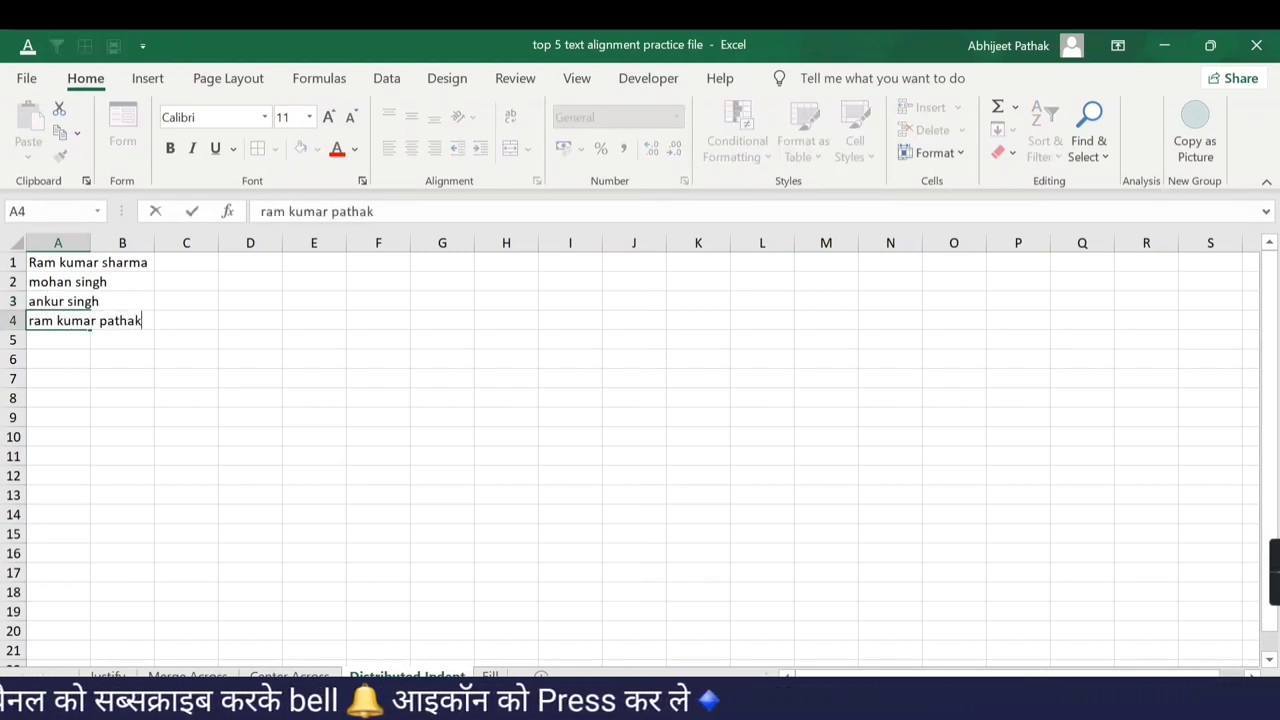
{"action": "left_click", "coordinate": [146, 378]}
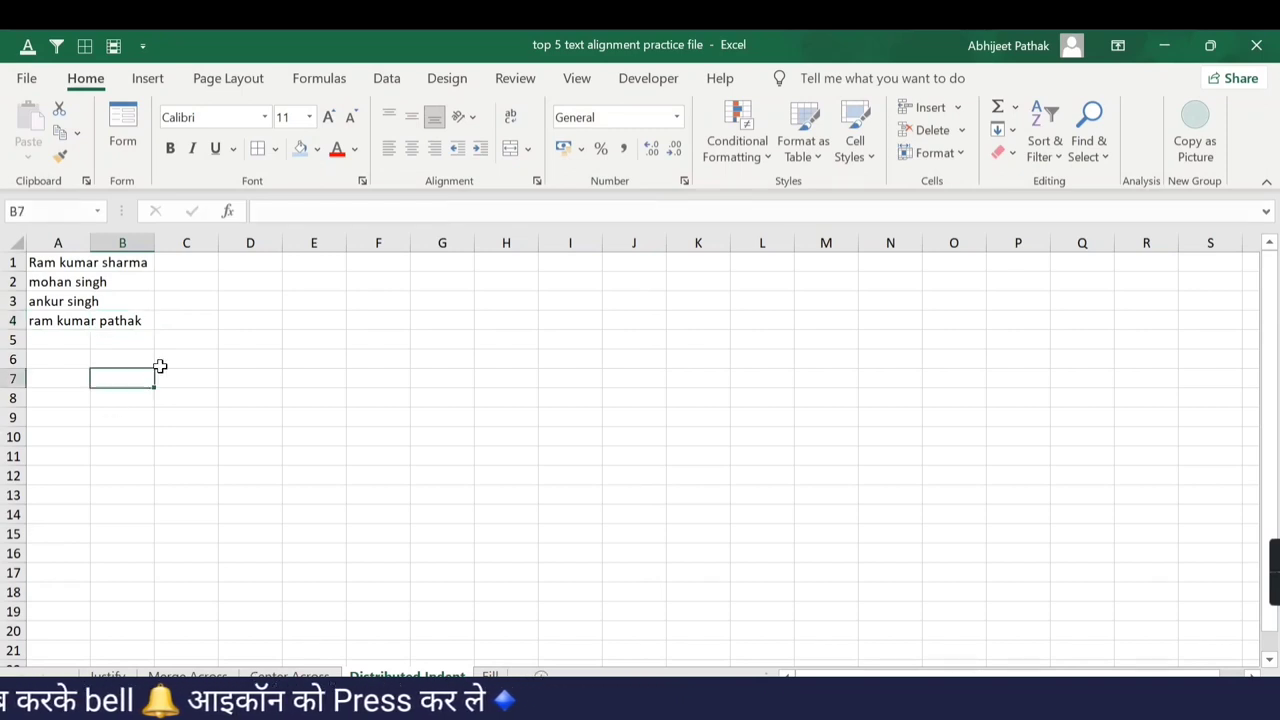
Step: Widen column A to fit the names and select cell A1
{"action": "left_click_drag", "start_coordinate": [90, 243], "coordinate": [234, 243]}
{"action": "mouse_move", "coordinate": [106, 321]}
{"action": "left_mouse_down"}
{"action": "mouse_move", "coordinate": [106, 262]}
{"action": "mouse_move", "coordinate": [108, 321]}
{"action": "left_mouse_up"}
{"action": "left_click", "coordinate": [107, 262]}
{"action": "left_click", "coordinate": [110, 264]}
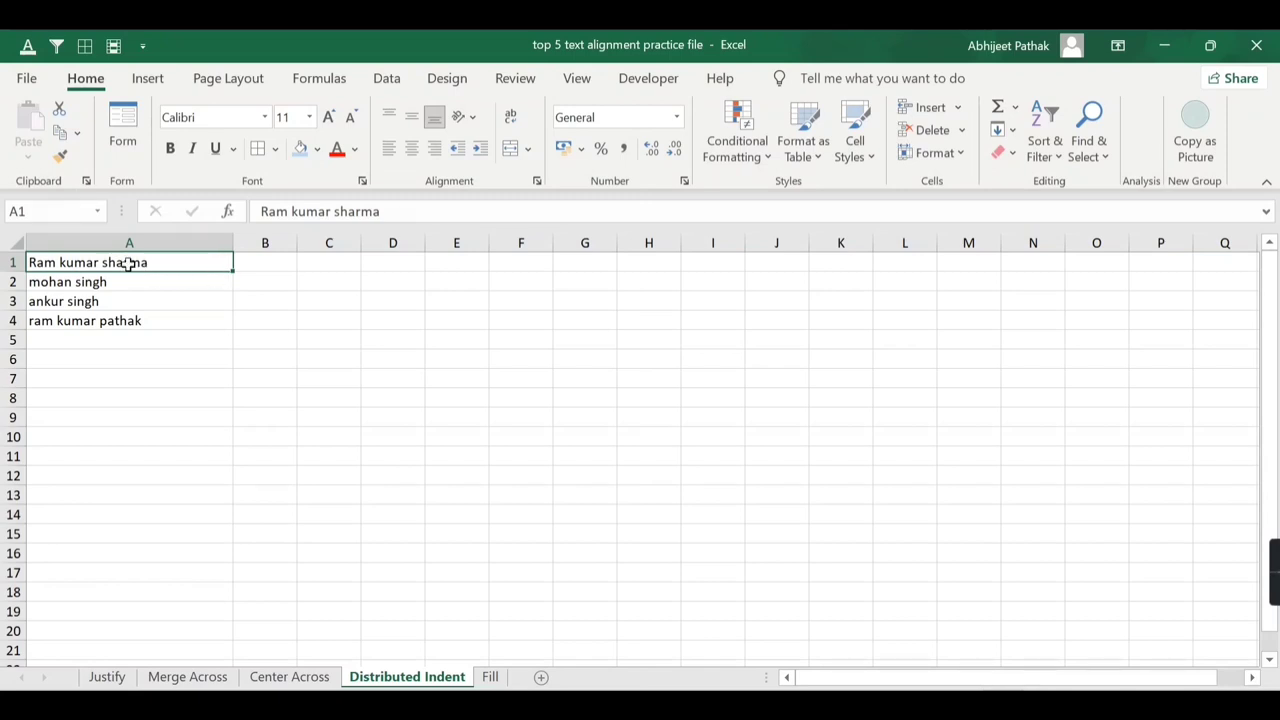
Step: Set A1:A4 horizontal alignment to Distributed (Indent) in Format Cells
{"action": "left_click_drag", "start_coordinate": [108, 262], "coordinate": [108, 320]}
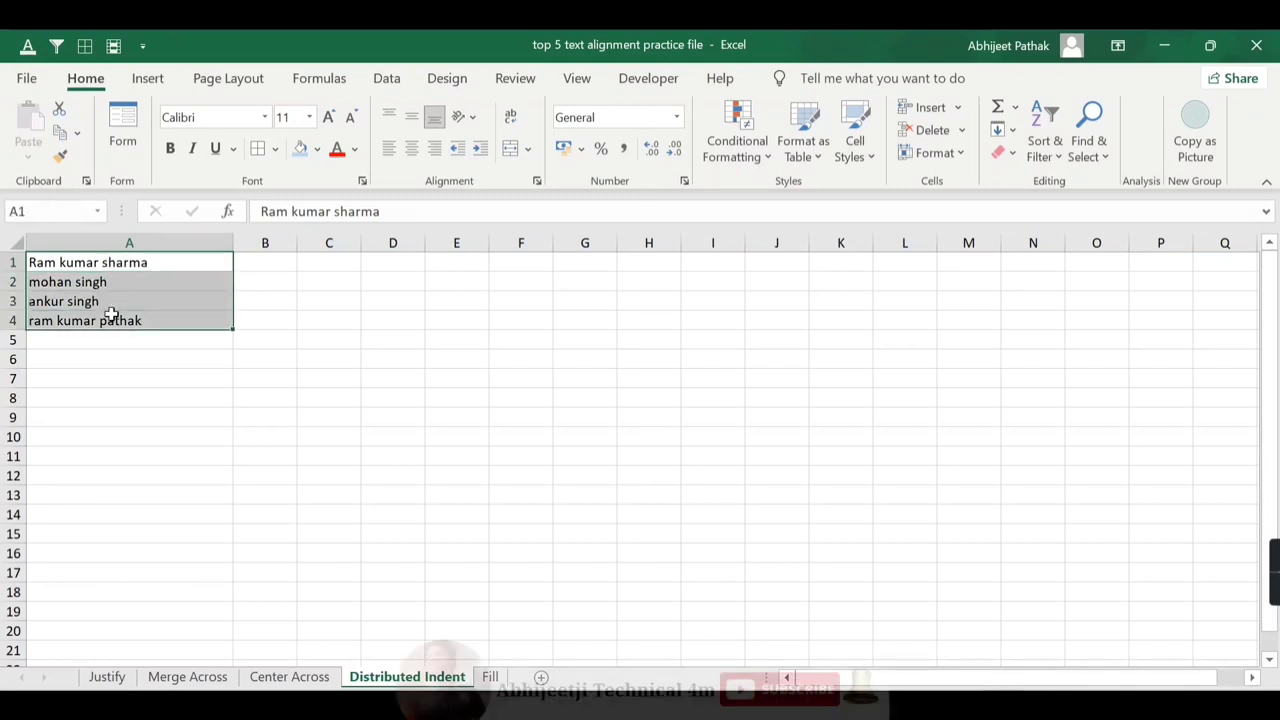
{"action": "right_click", "coordinate": [151, 260]}
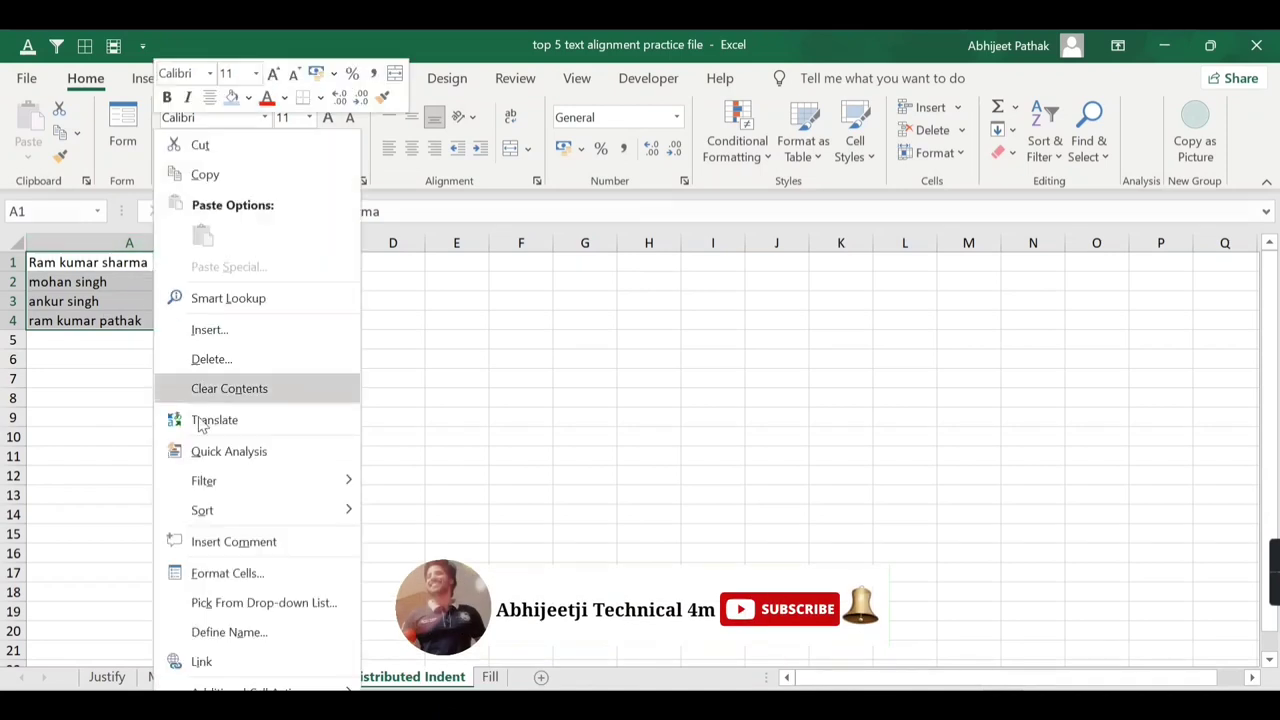
{"action": "left_click", "coordinate": [214, 572]}
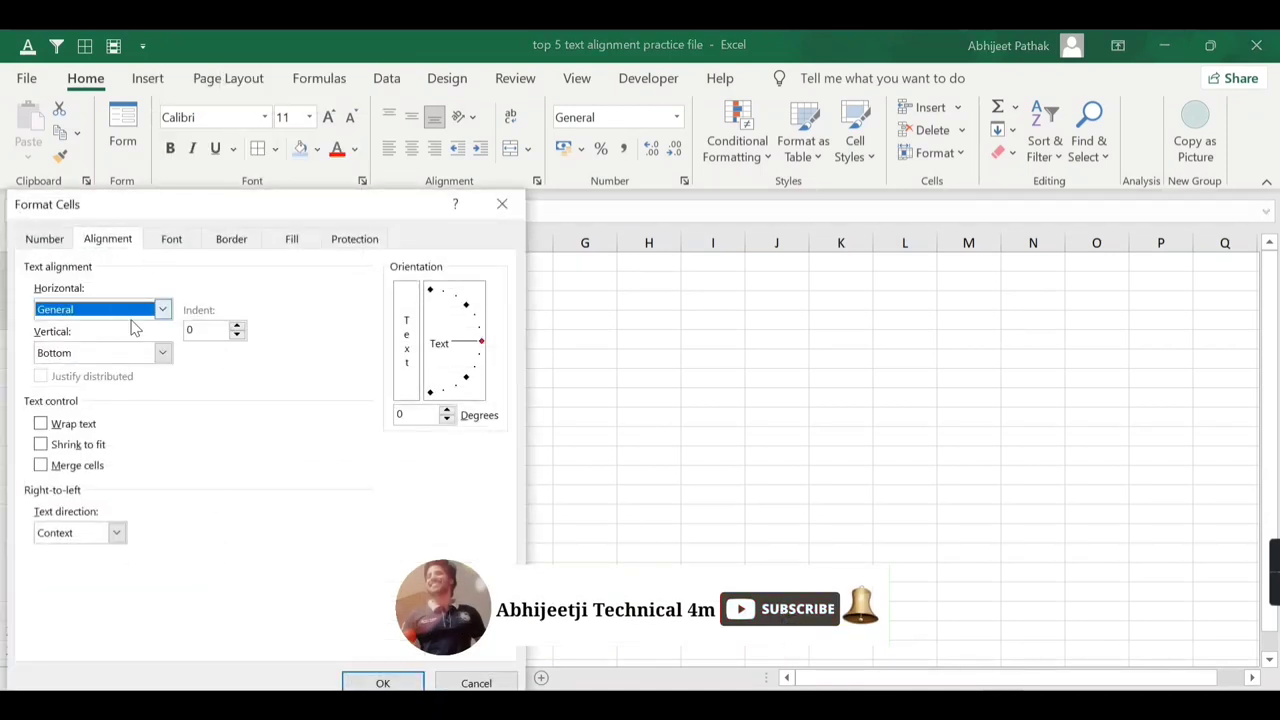
{"action": "left_click", "coordinate": [131, 318]}
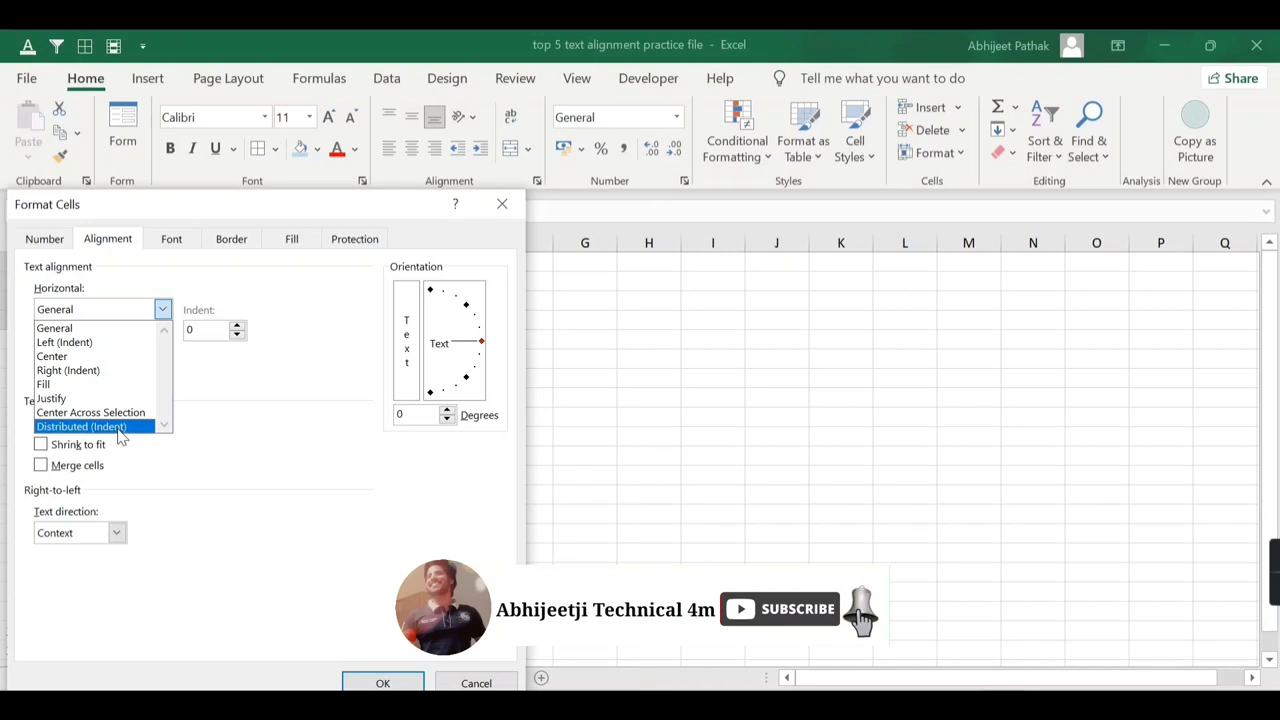
{"action": "left_click", "coordinate": [120, 428]}
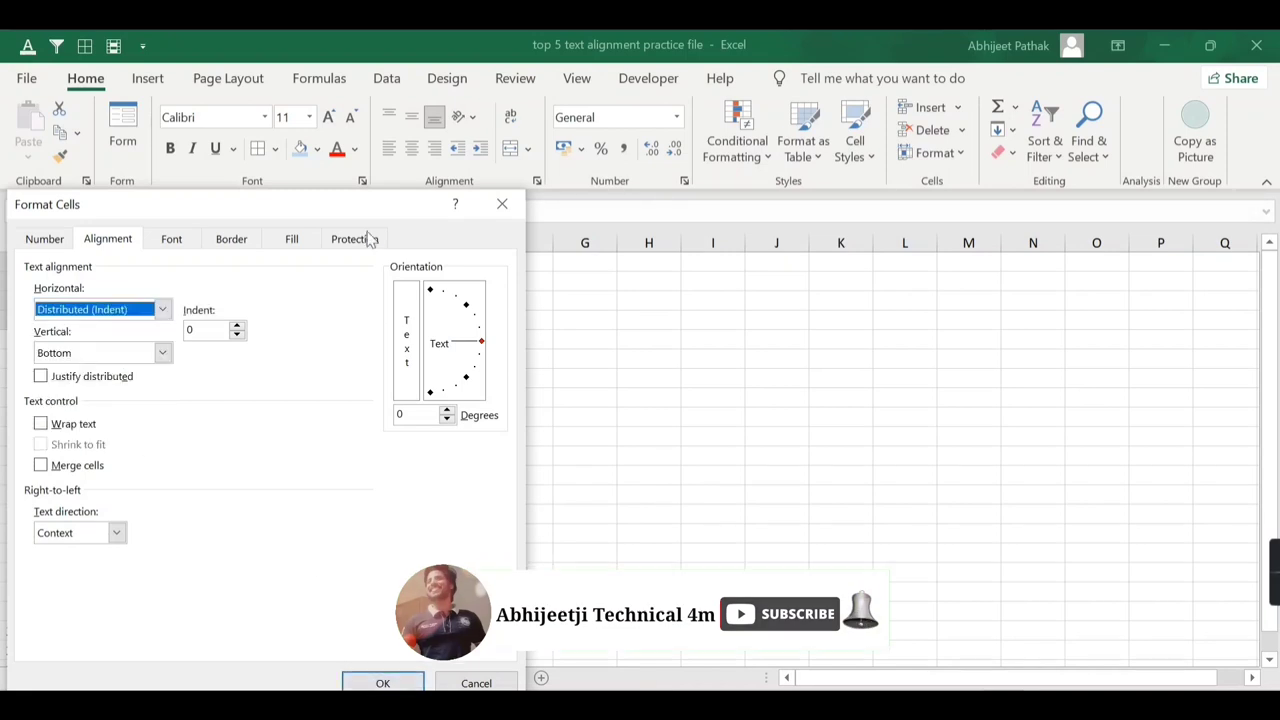
{"action": "left_click_drag", "start_coordinate": [375, 207], "coordinate": [404, 137]}
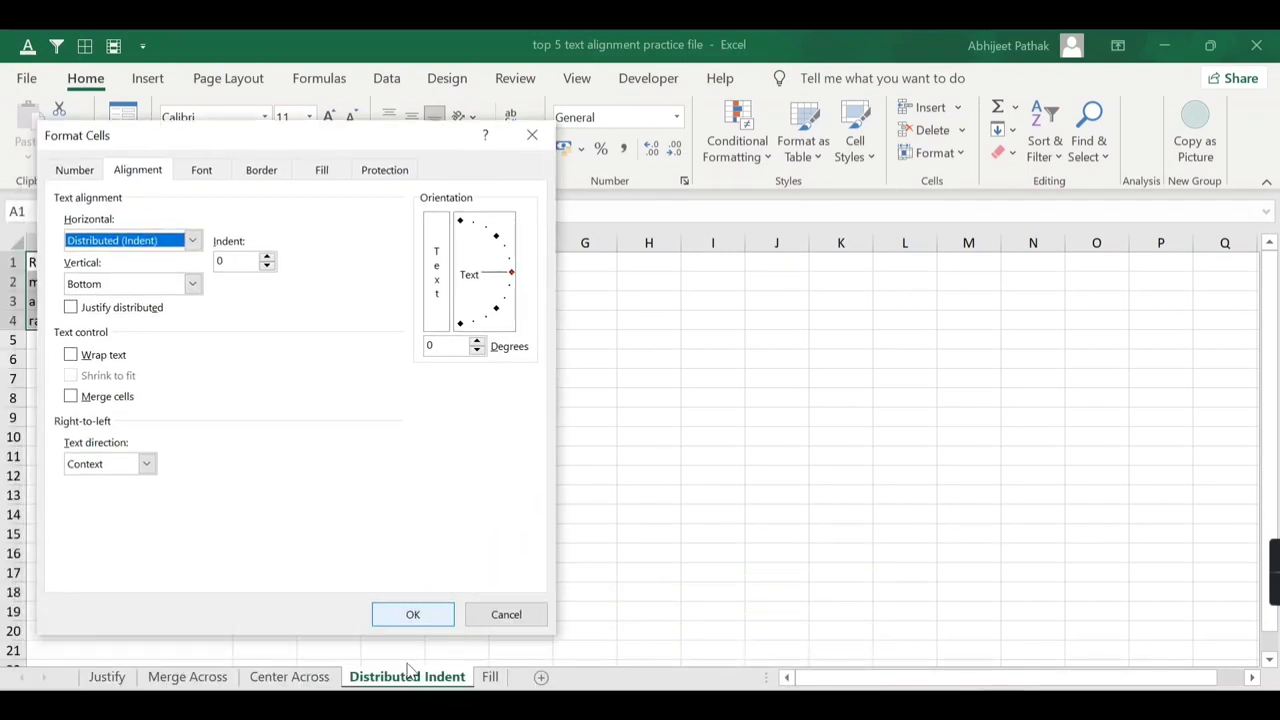
{"action": "left_click", "coordinate": [439, 616]}
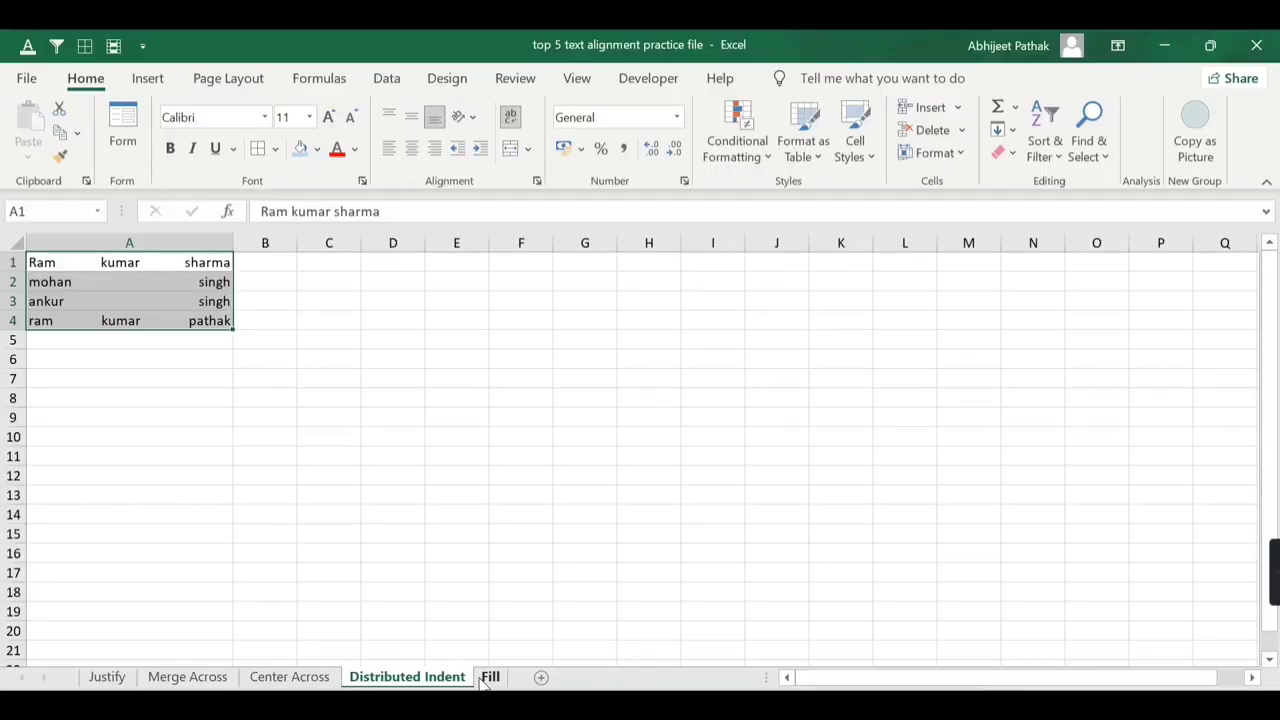
Step: On the Fill sheet, enter a short name in A2 and widen column A considerably
{"action": "left_click", "coordinate": [65, 280]}
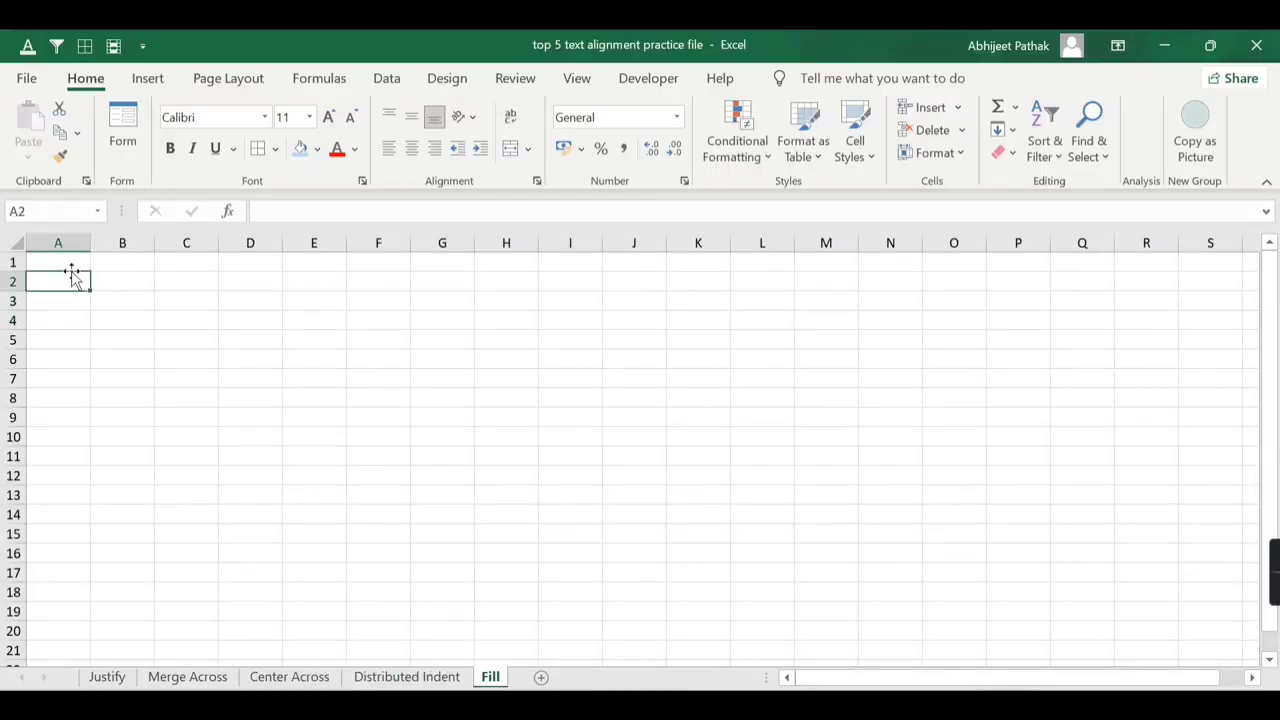
{"action": "type", "text": "ram"}
{"action": "left_click", "coordinate": [118, 318]}
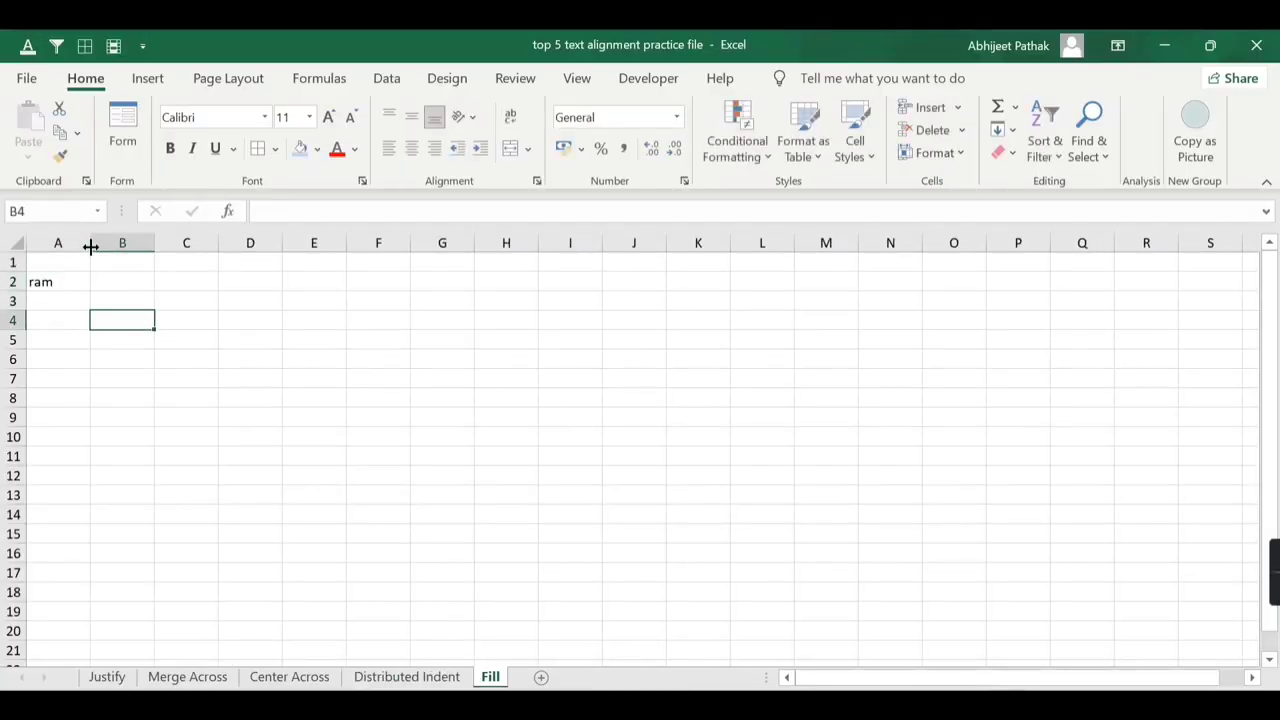
{"action": "left_click_drag", "start_coordinate": [90, 247], "coordinate": [384, 250]}
Step: Enter 2344664 in A3, left-align it, and select A2:A3
{"action": "left_click", "coordinate": [147, 276]}
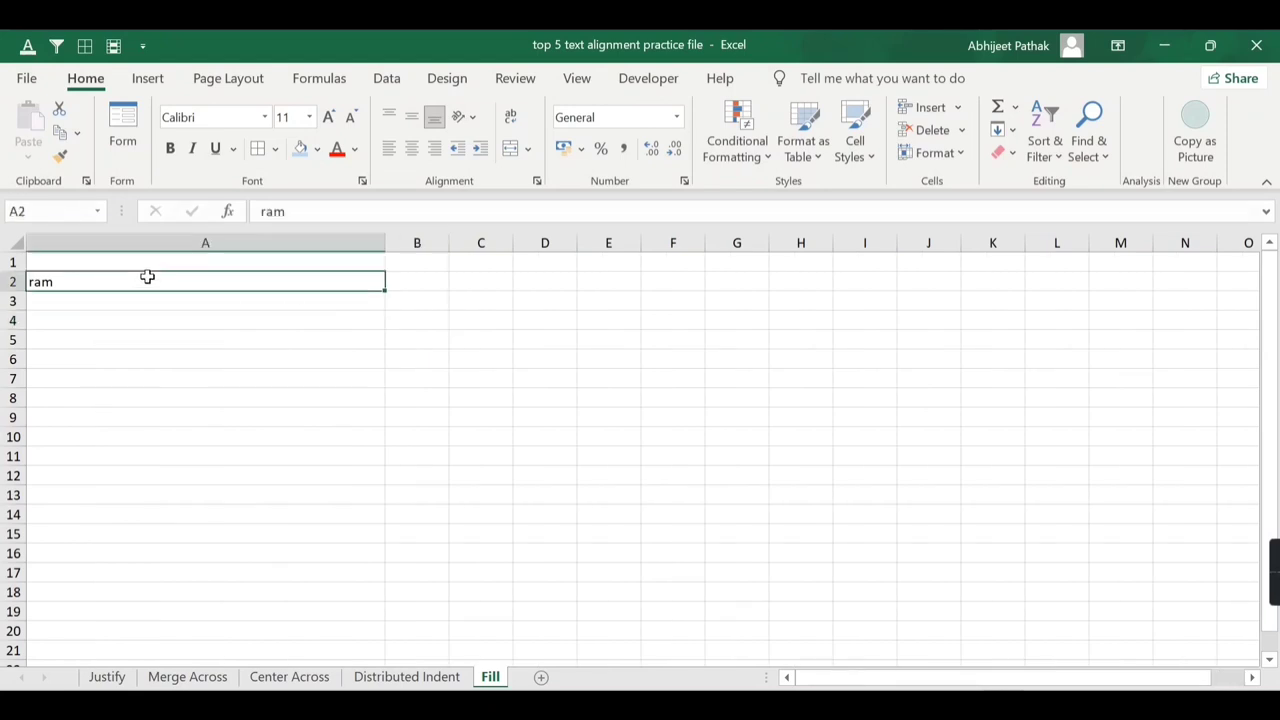
{"action": "left_click", "coordinate": [148, 300]}
{"action": "type", "text": "234"}
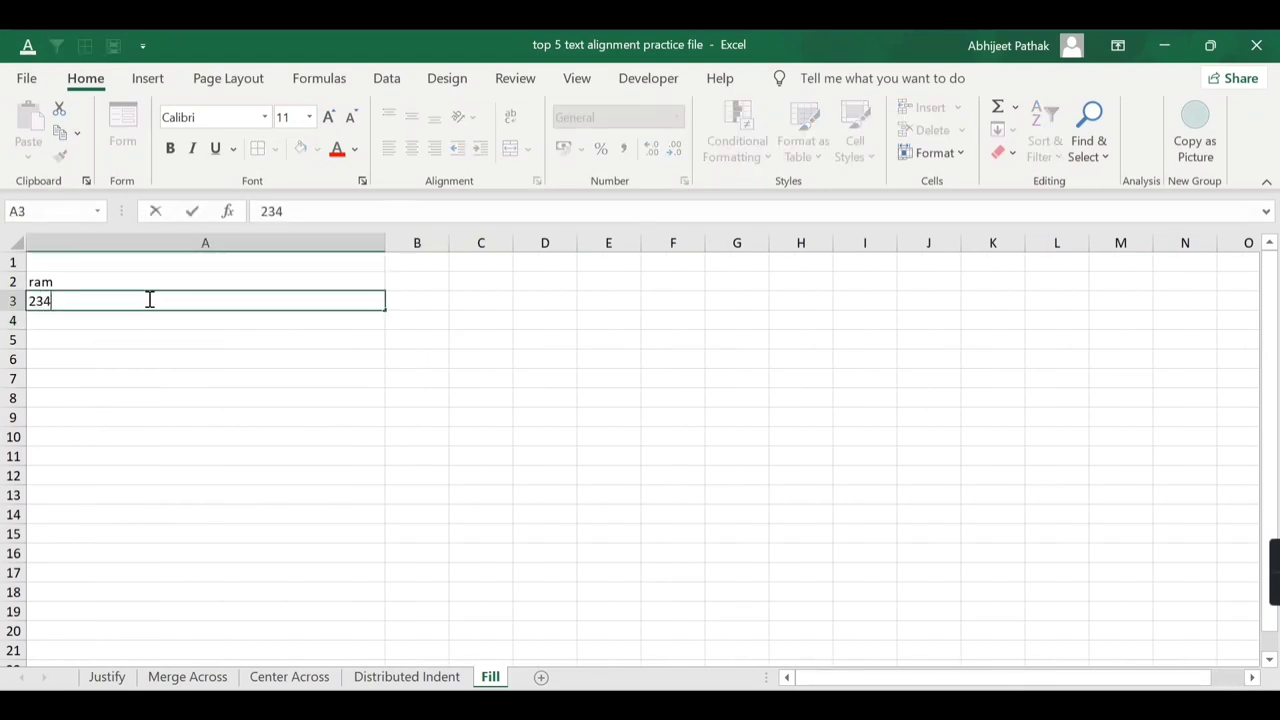
{"action": "type", "text": "4664"}
{"action": "left_click", "coordinate": [160, 340]}
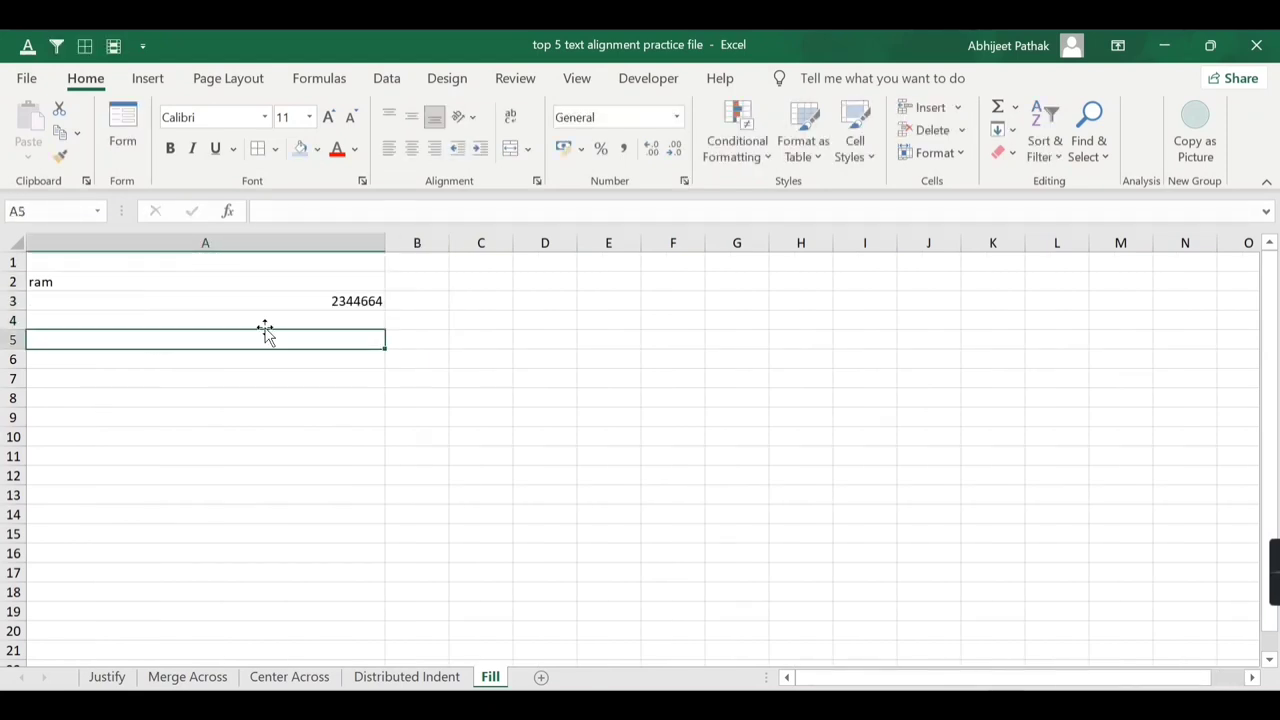
{"action": "left_click", "coordinate": [337, 303]}
{"action": "left_click", "coordinate": [389, 148]}
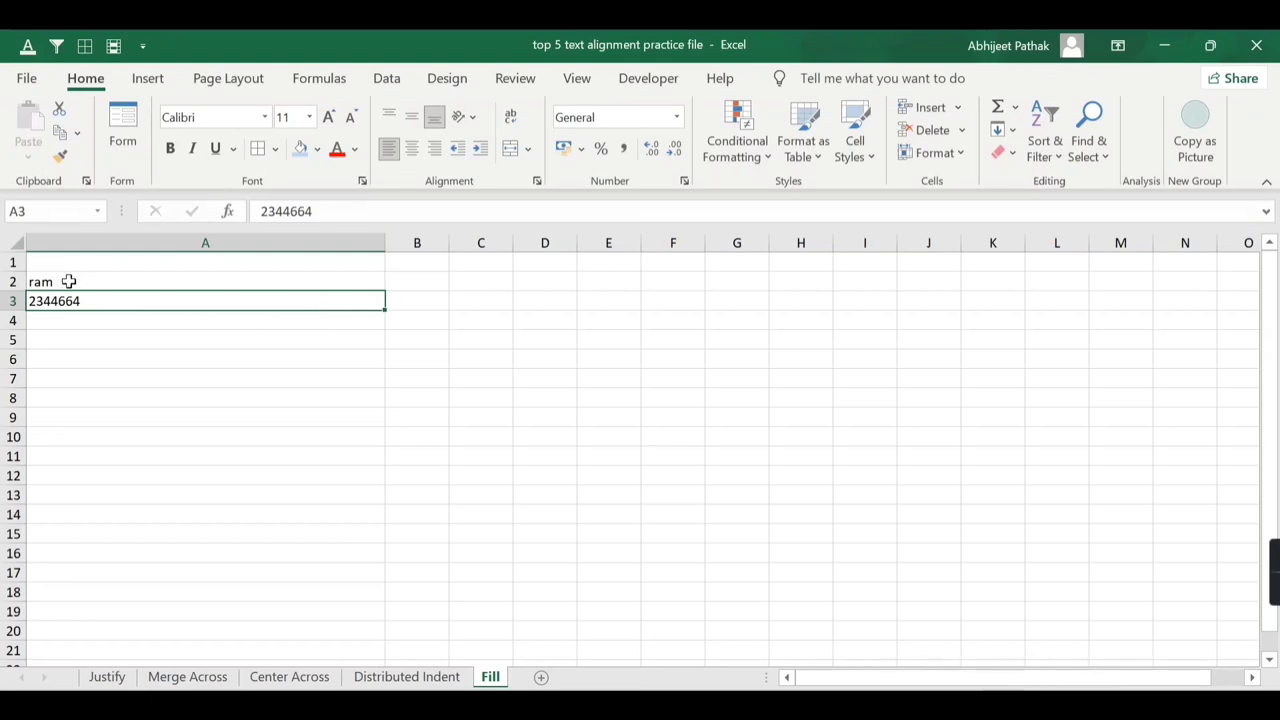
{"action": "left_click_drag", "start_coordinate": [66, 281], "coordinate": [80, 300]}
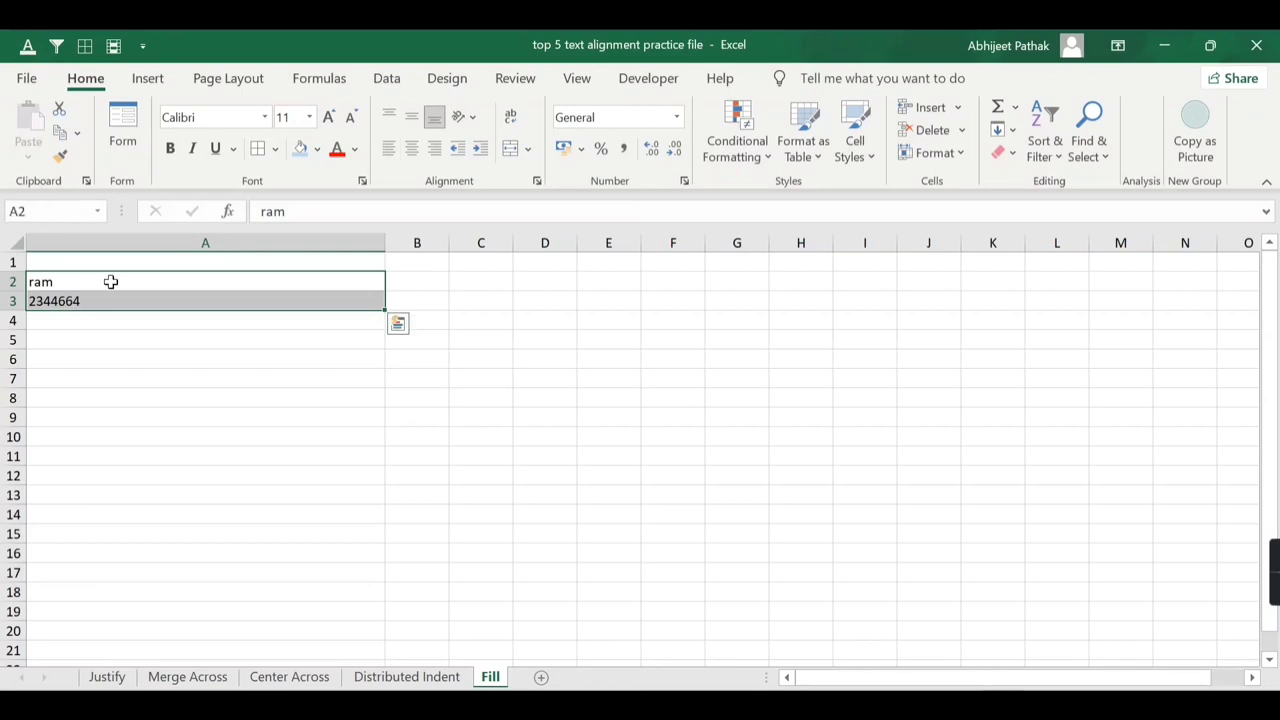
Step: Apply Fill horizontal alignment to A2:A3 via Ctrl+1 so their contents repeat across column A
{"action": "right_click", "coordinate": [111, 282]}
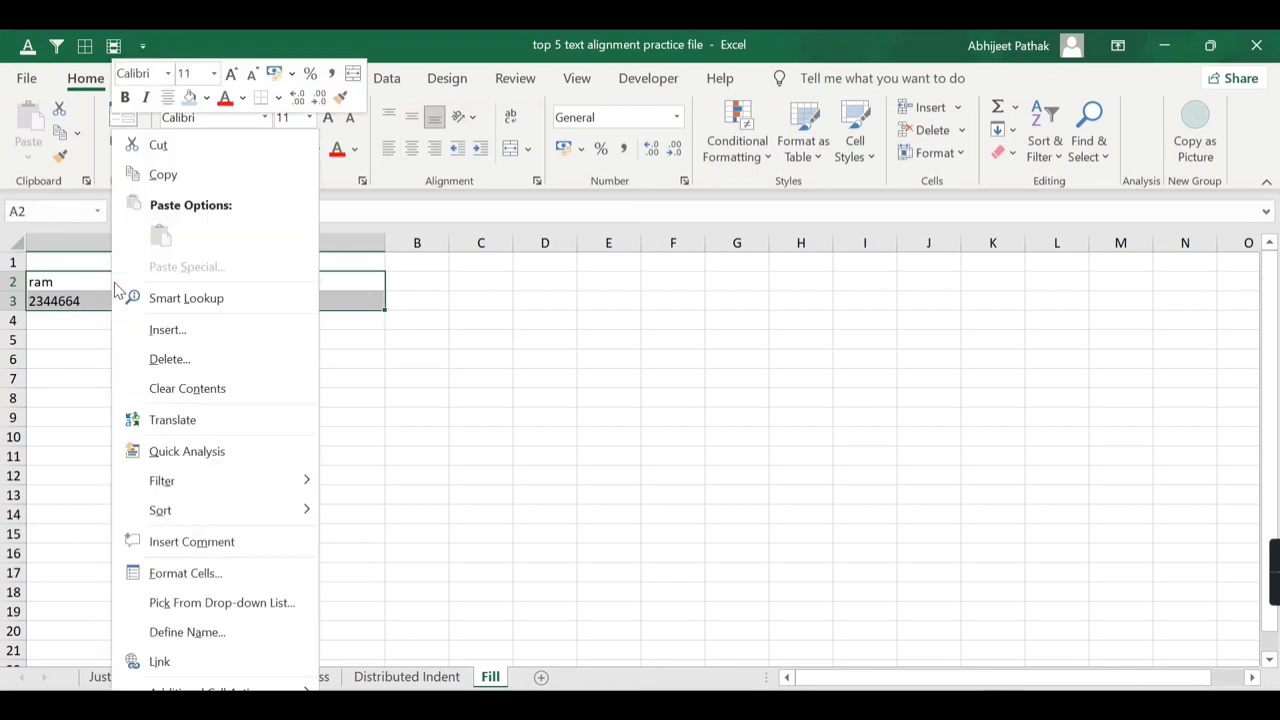
{"action": "left_click", "coordinate": [216, 576]}
{"action": "key", "text": "ctrl+1"}
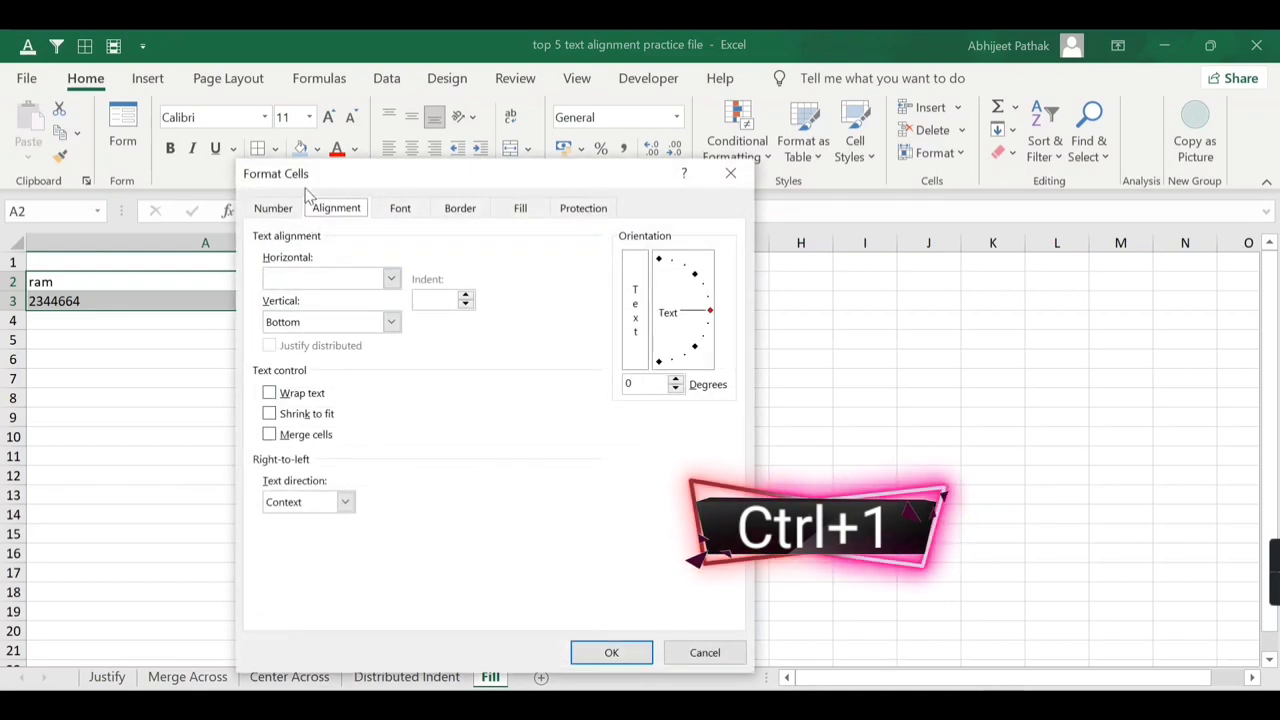
{"action": "left_click_drag", "start_coordinate": [305, 192], "coordinate": [247, 186]}
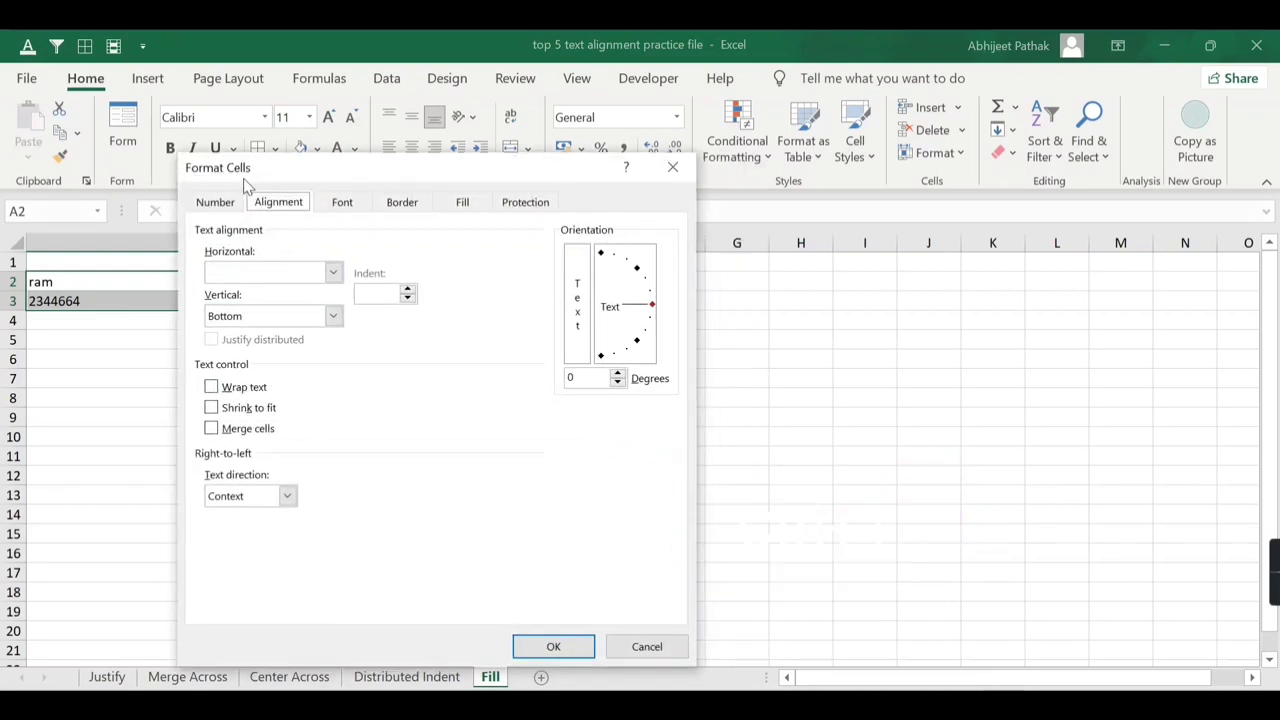
{"action": "key", "text": "Tab"}
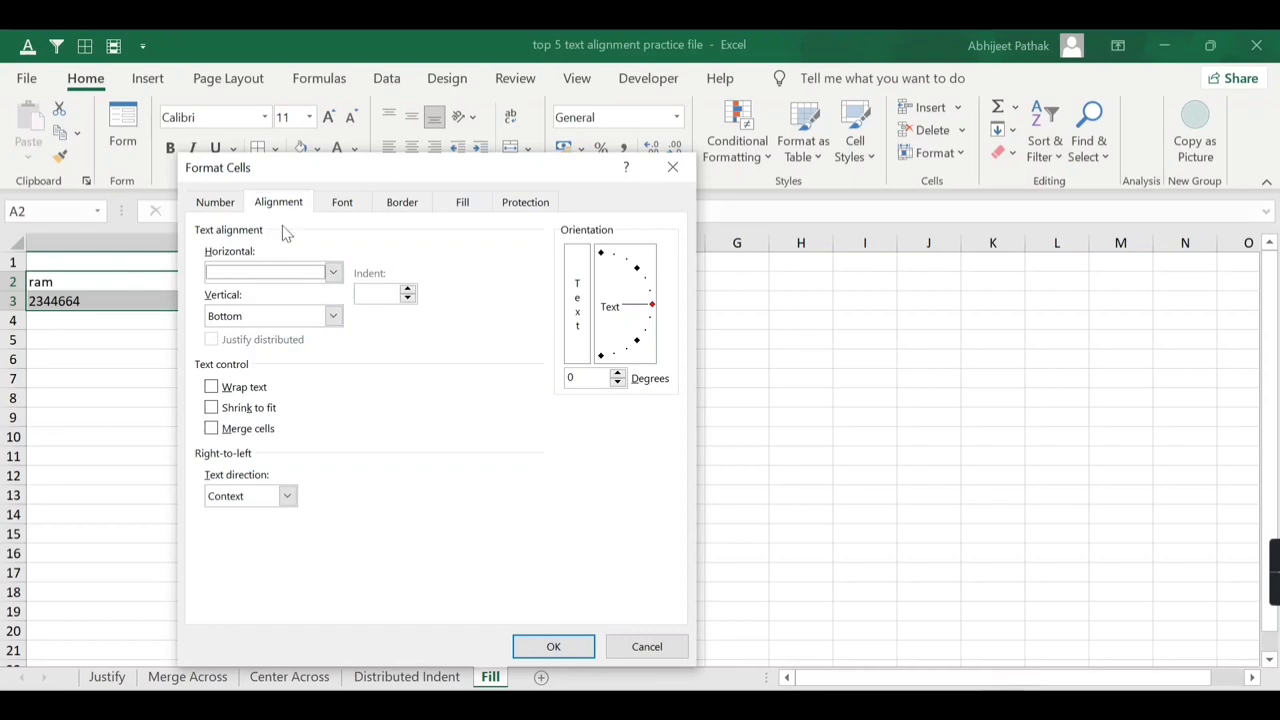
{"action": "left_click", "coordinate": [270, 275]}
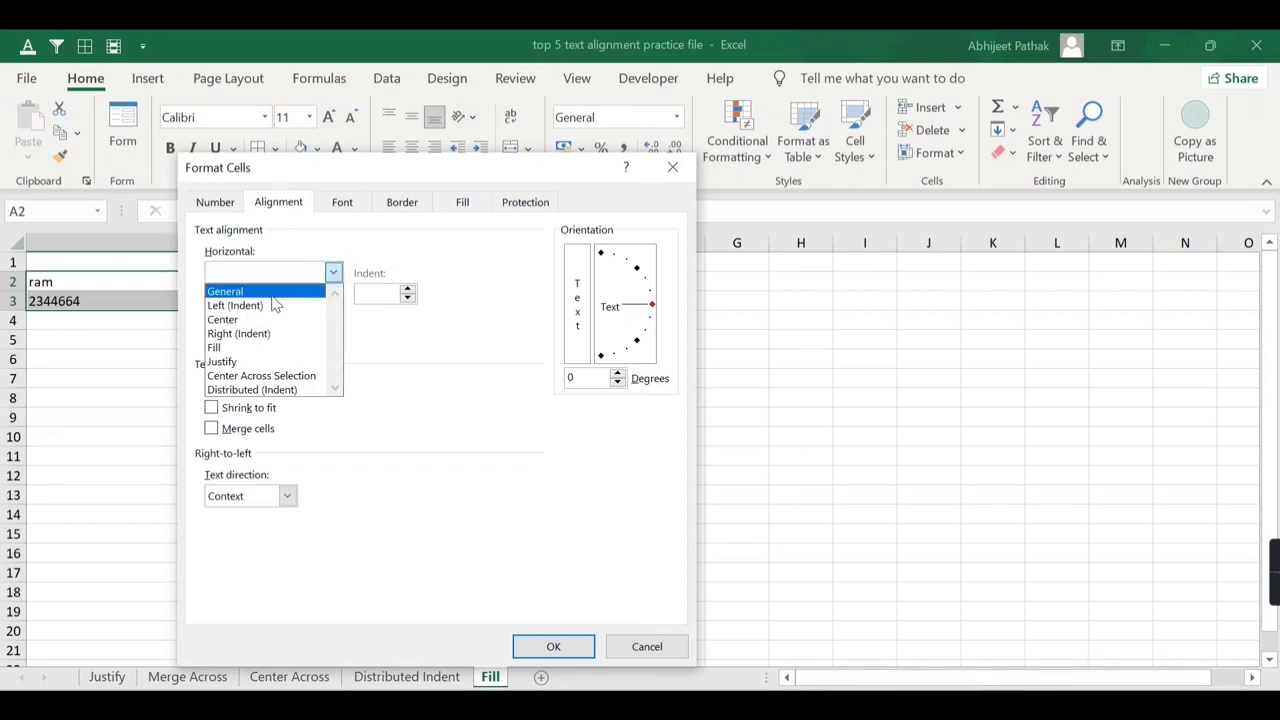
{"action": "left_click", "coordinate": [265, 348]}
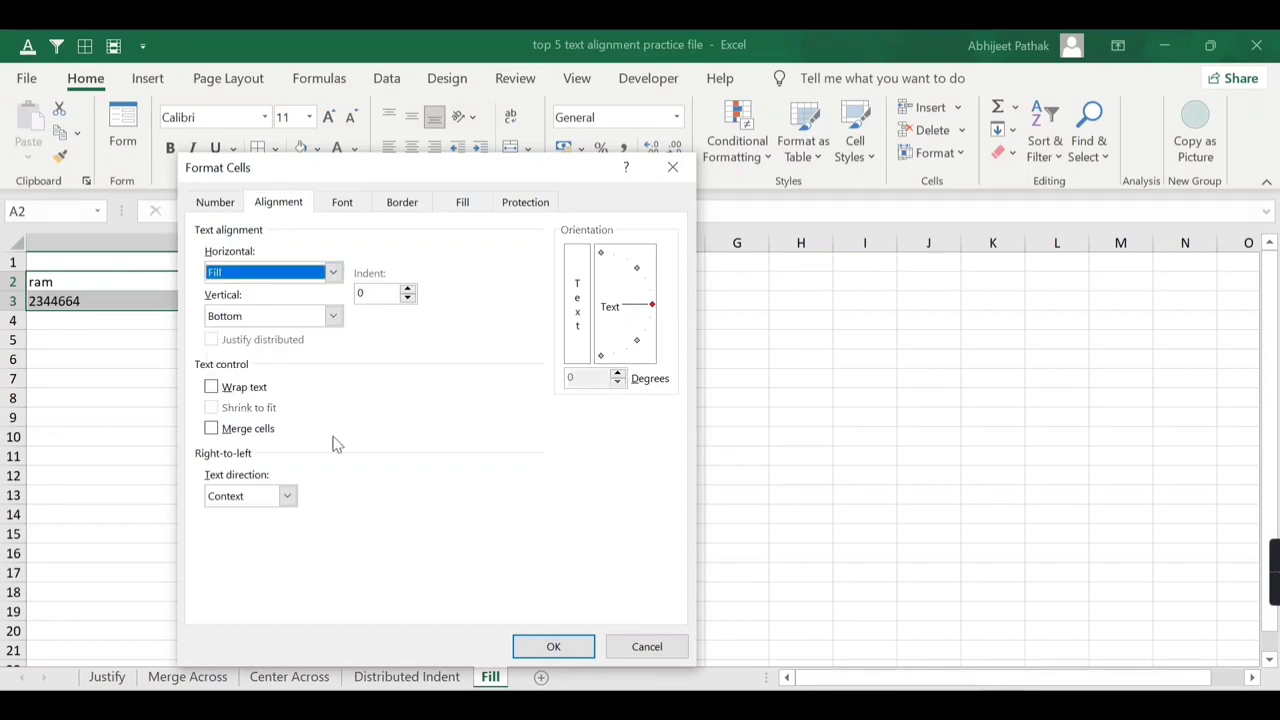
{"action": "left_click", "coordinate": [554, 648]}
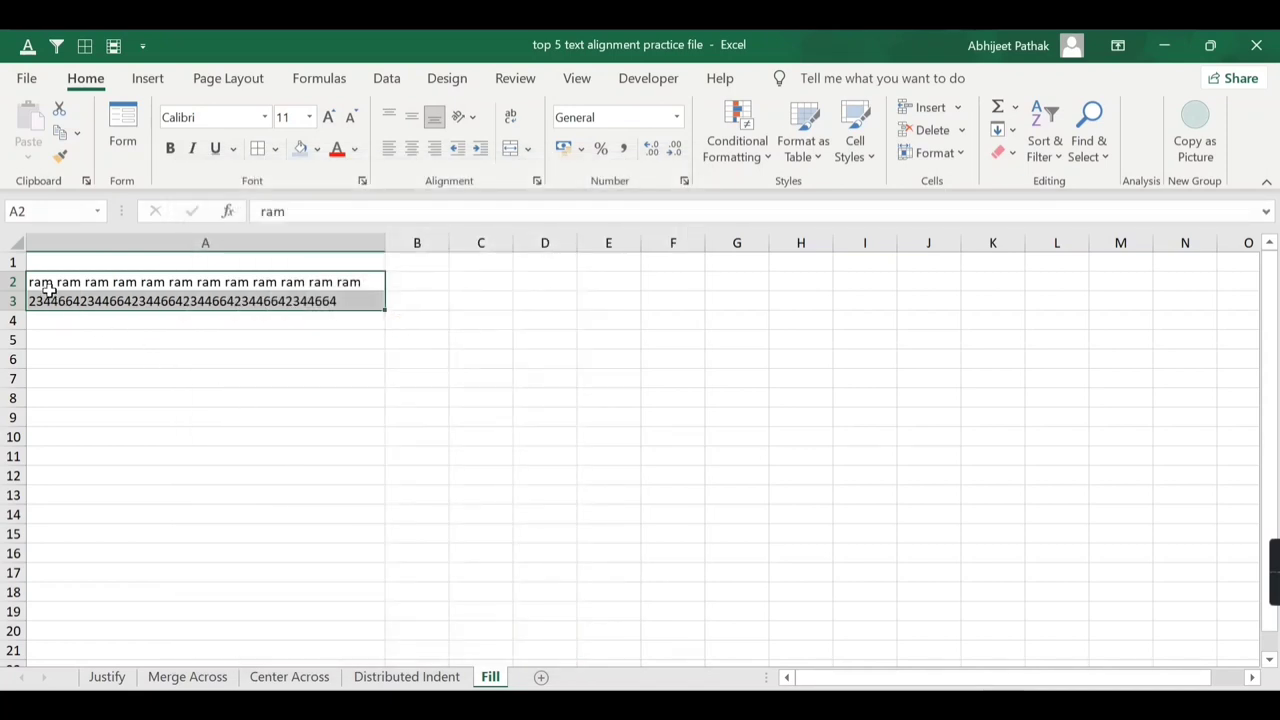
{"action": "left_click_drag", "start_coordinate": [47, 289], "coordinate": [305, 305]}
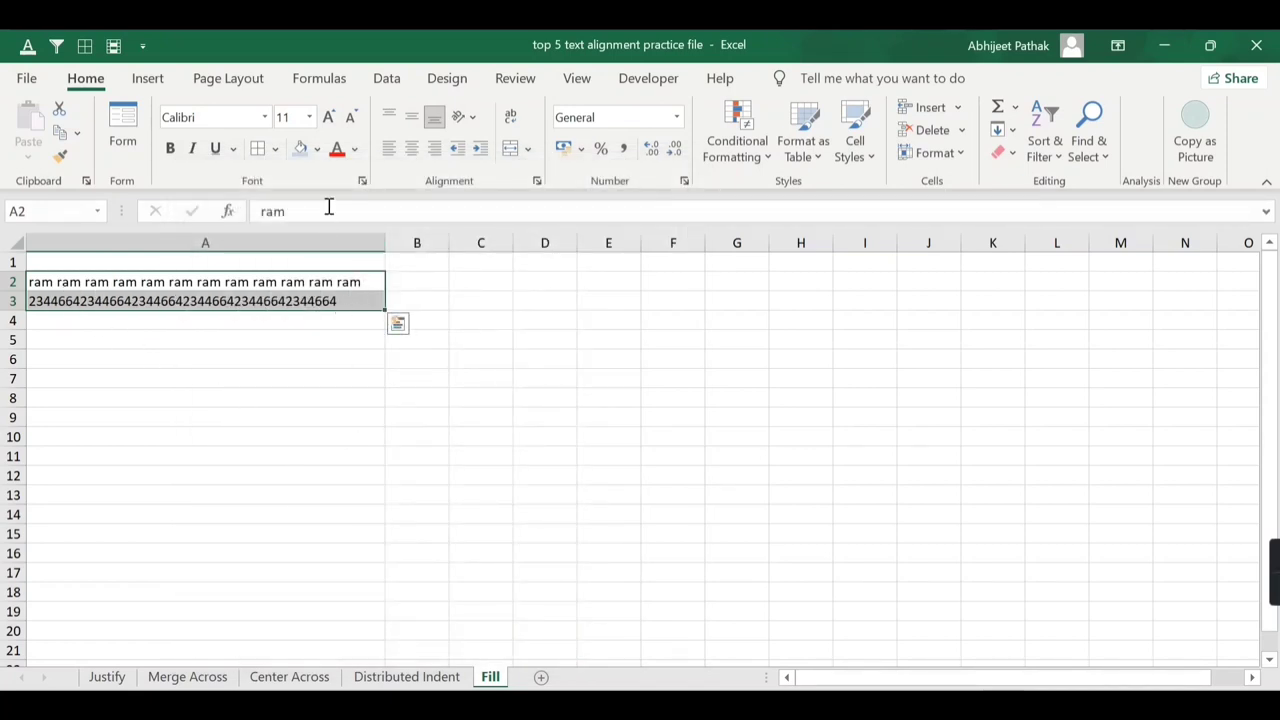